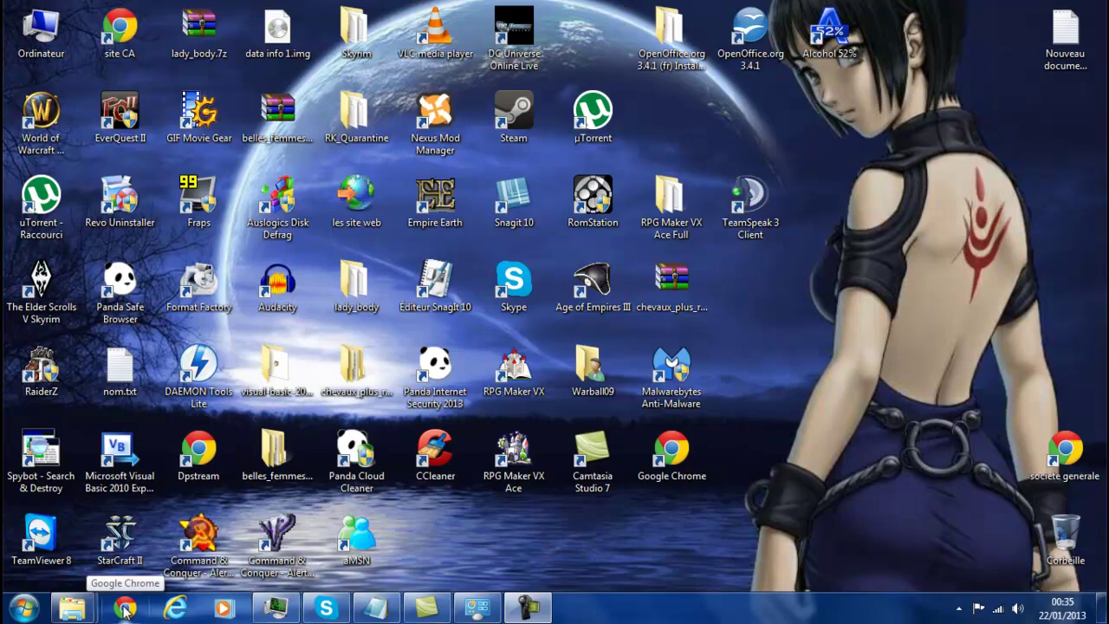
Step: Search Google for "virtualbox" in Chrome and close the open Notepad window
{"action": "left_click", "coordinate": [126, 610]}
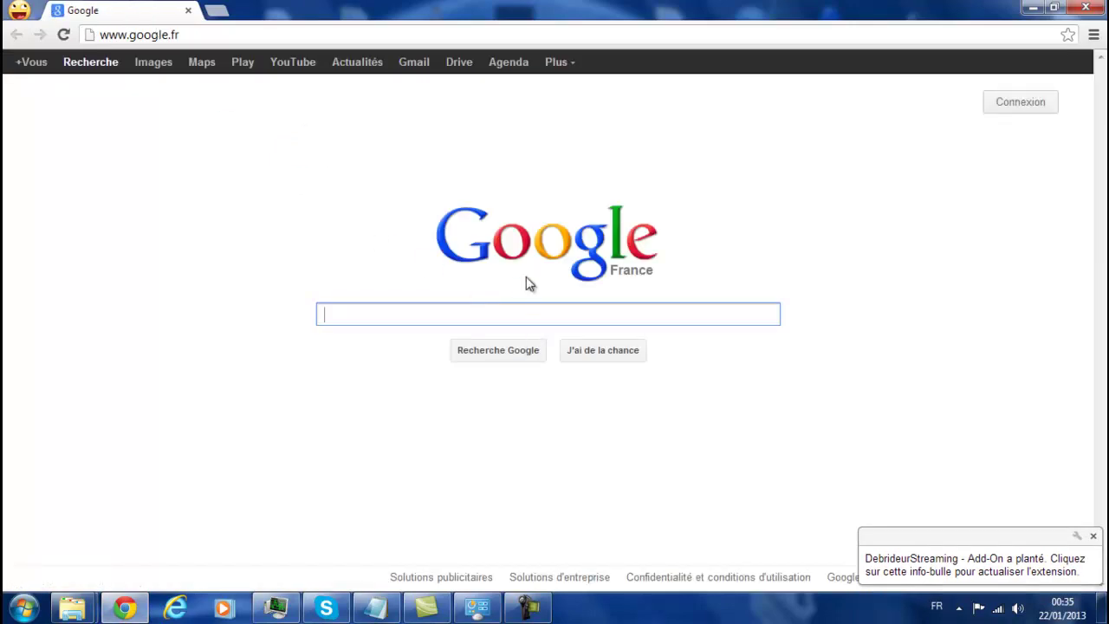
{"action": "right_click", "coordinate": [440, 314]}
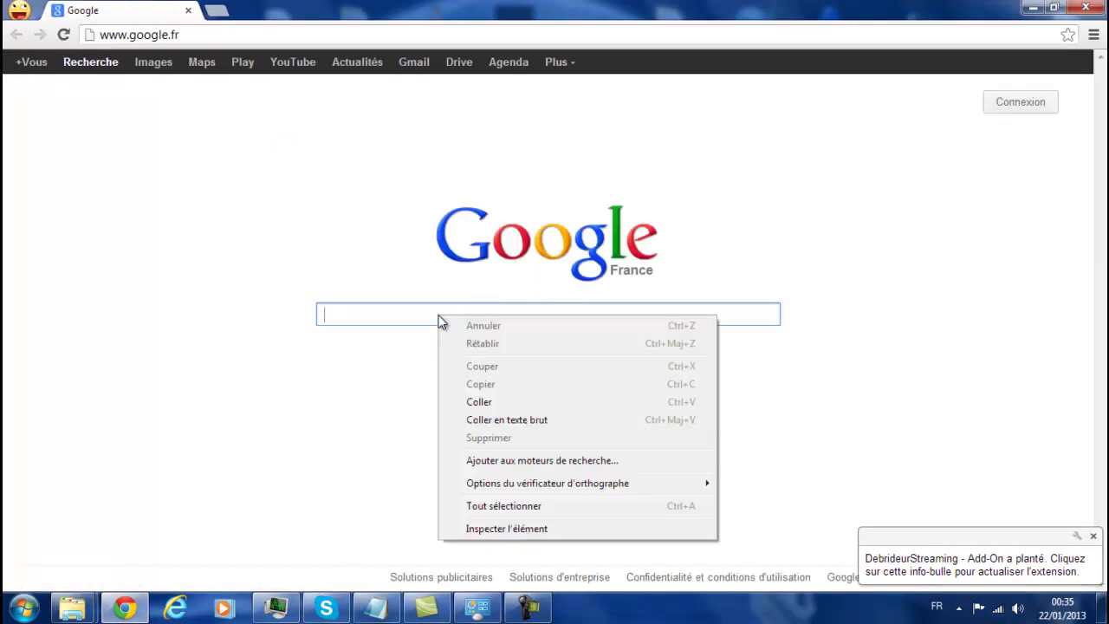
{"action": "left_click", "coordinate": [538, 404]}
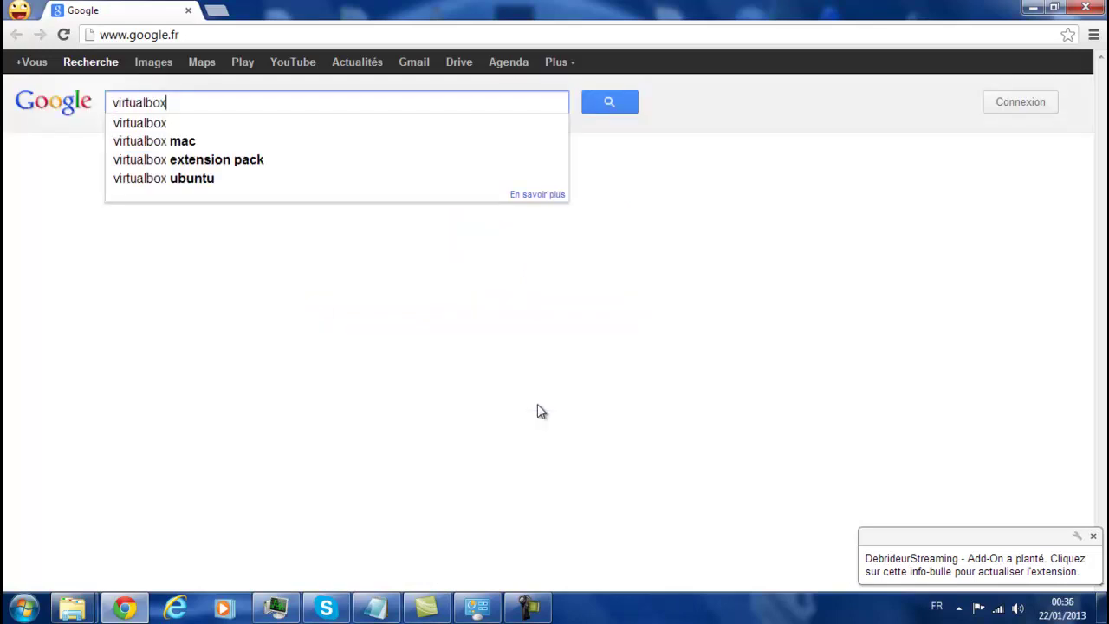
{"action": "left_click", "coordinate": [1092, 536]}
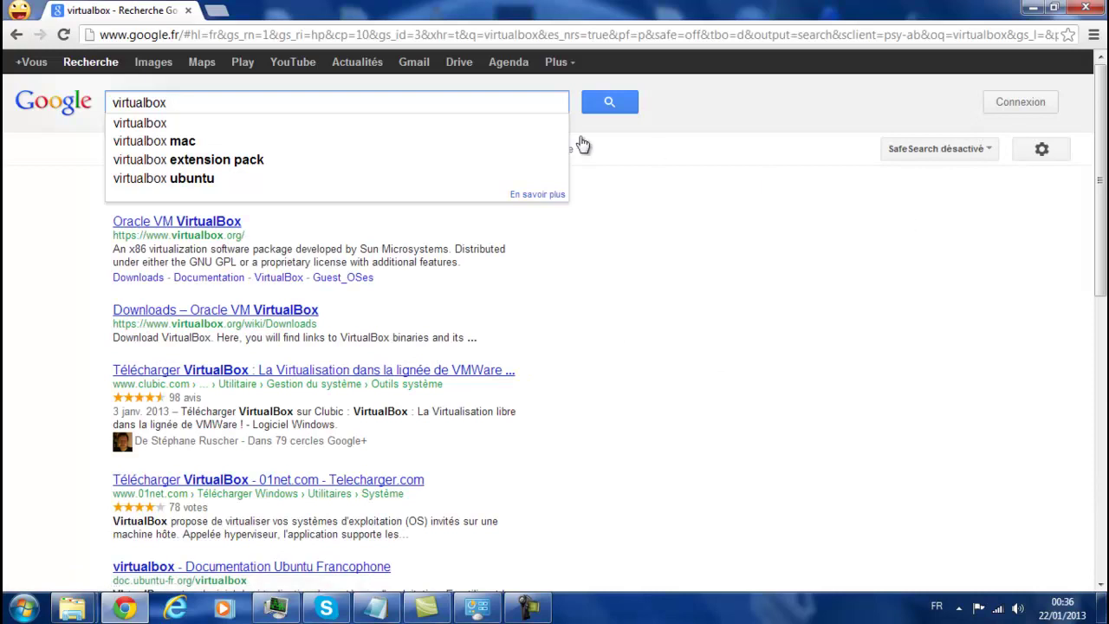
{"action": "left_click", "coordinate": [135, 124]}
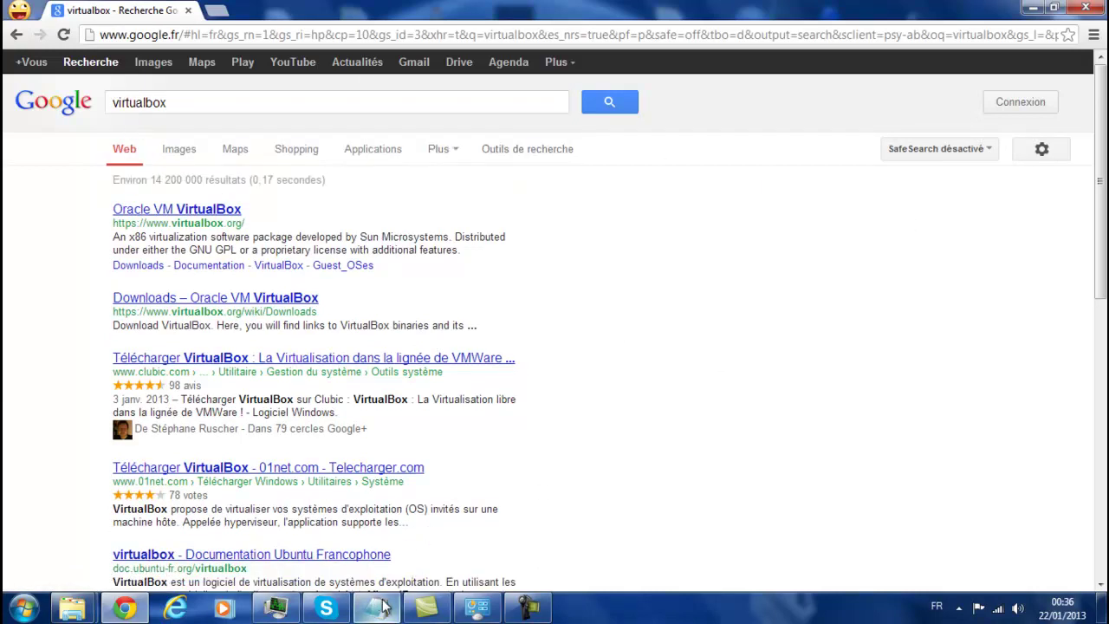
{"action": "right_click", "coordinate": [384, 607]}
{"action": "left_click", "coordinate": [391, 566]}
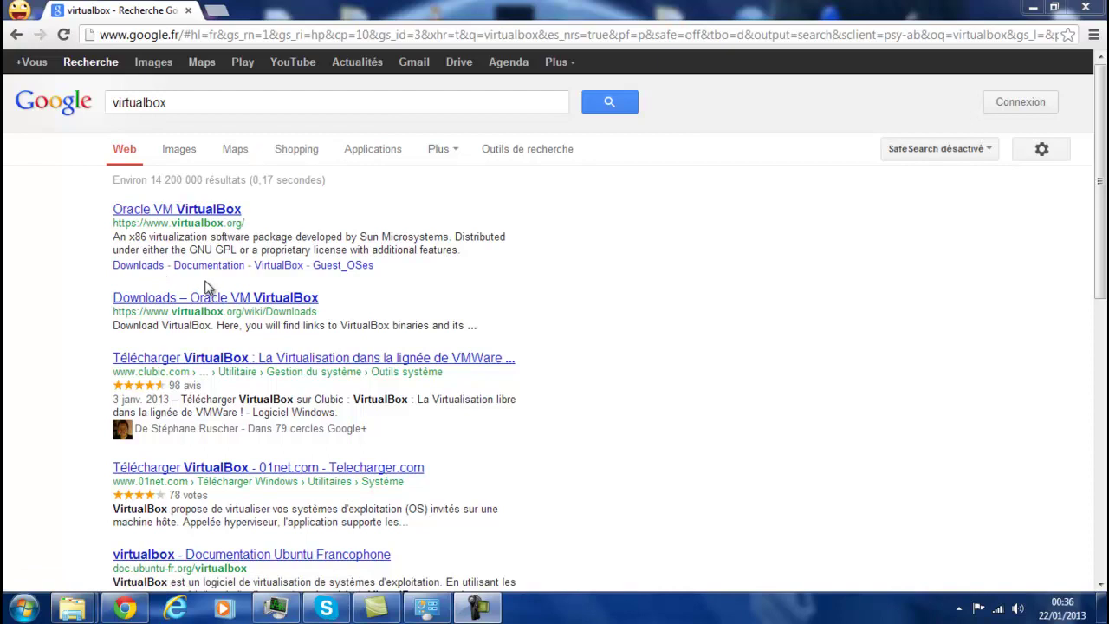
Step: Open Clubic's VirtualBox page from the search results and download the VirtualBox 4.2.6 installer
{"action": "left_click", "coordinate": [189, 369]}
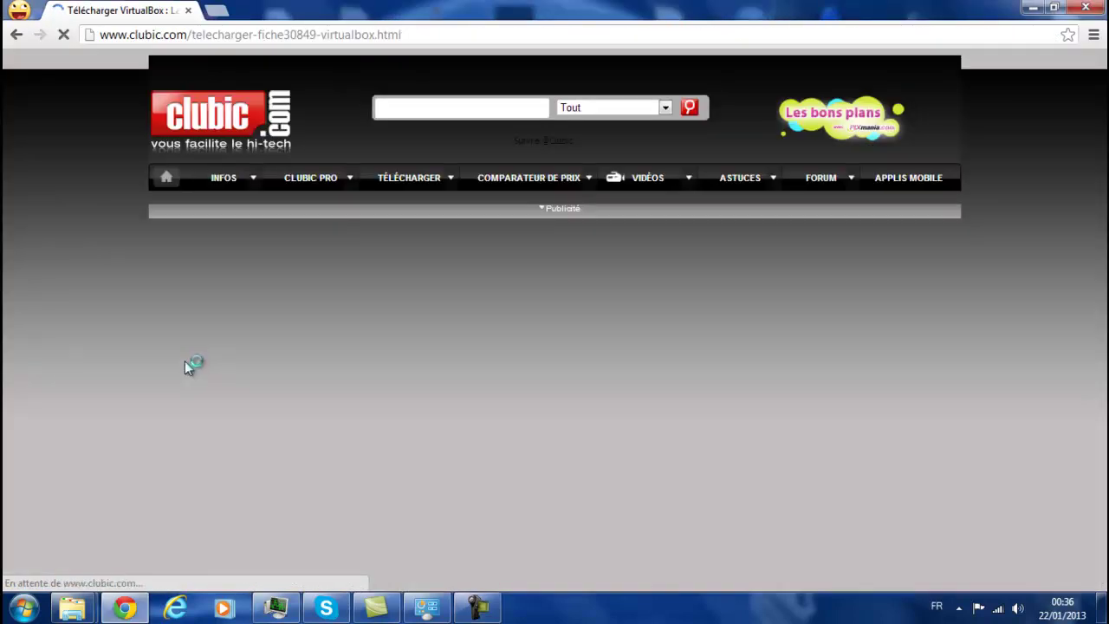
{"action": "scroll", "coordinate": [286, 372], "scroll_direction": "down", "scroll_amount": 4}
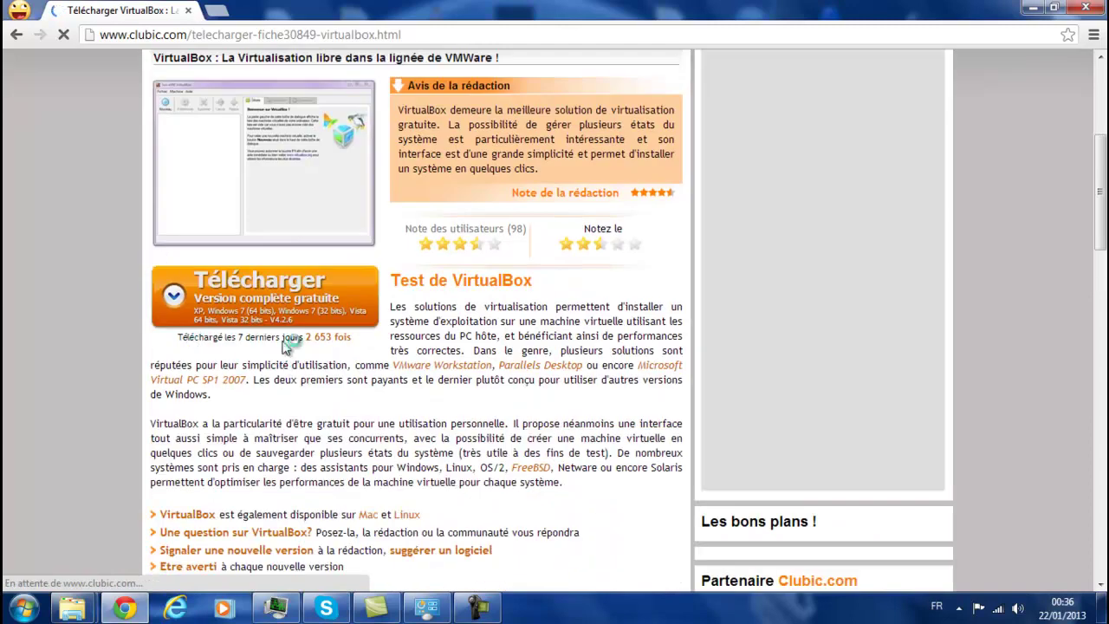
{"action": "scroll", "coordinate": [279, 359], "scroll_direction": "up", "scroll_amount": 1}
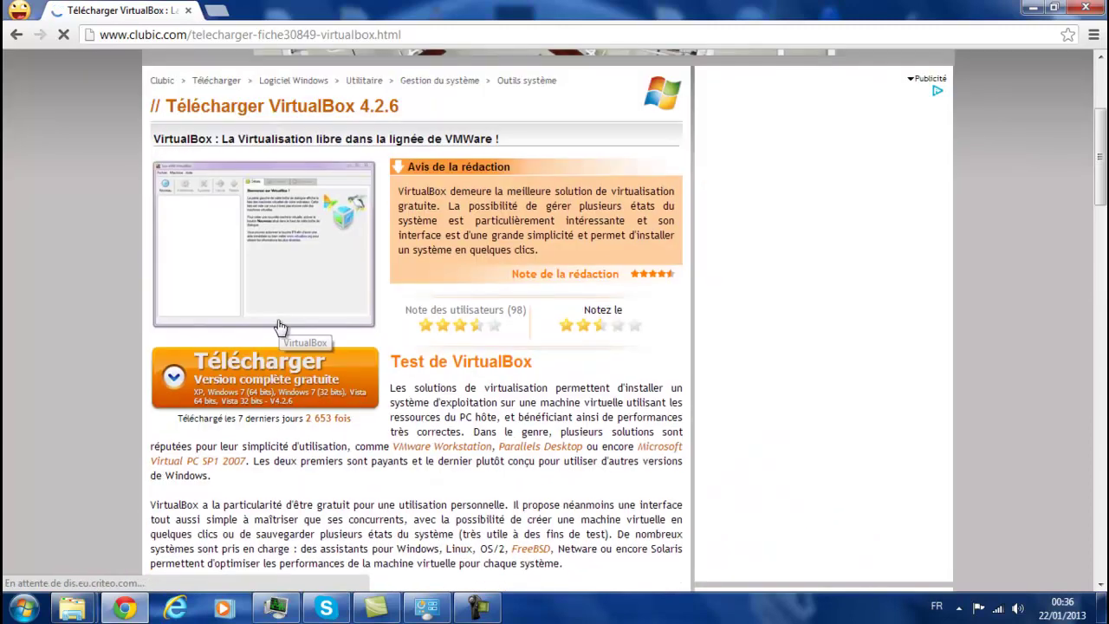
{"action": "left_click", "coordinate": [231, 384]}
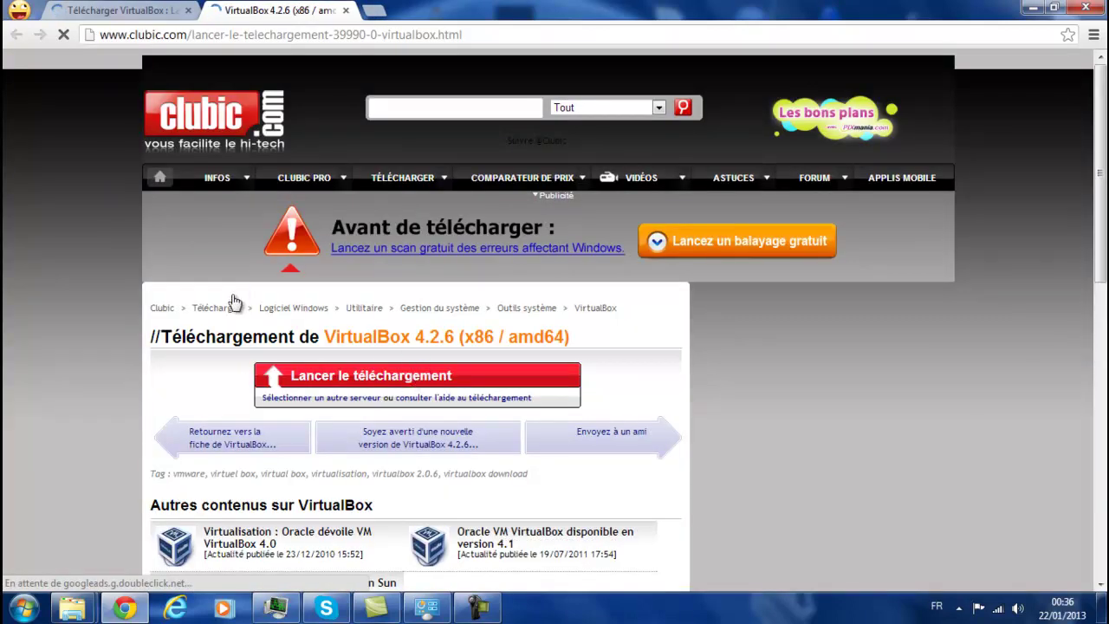
{"action": "left_click", "coordinate": [307, 381]}
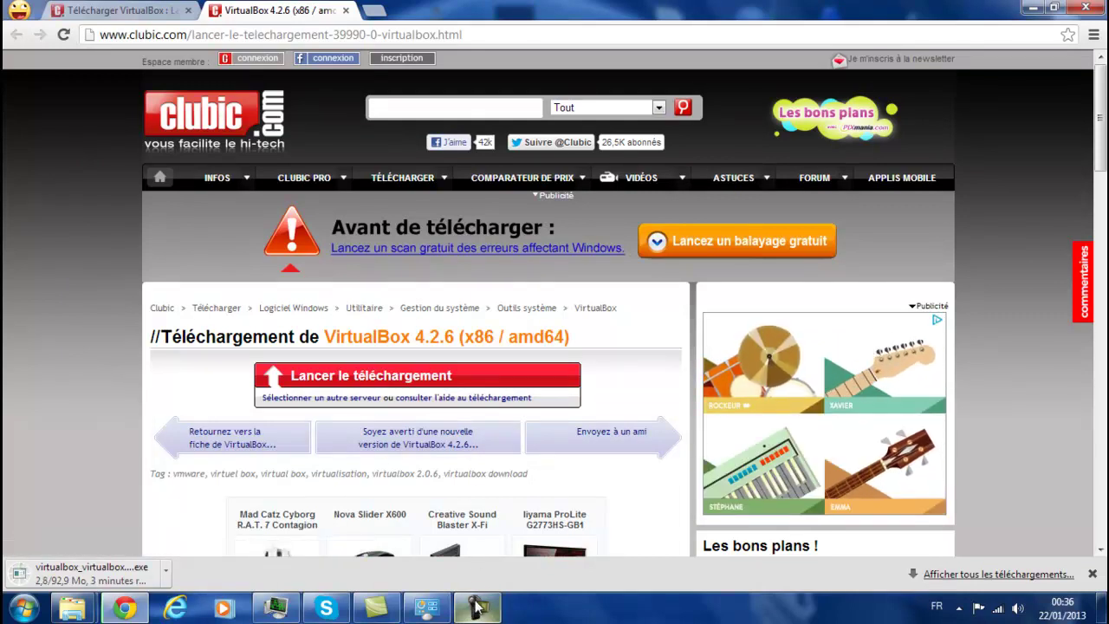
{"action": "mouse_move", "coordinate": [476, 605]}
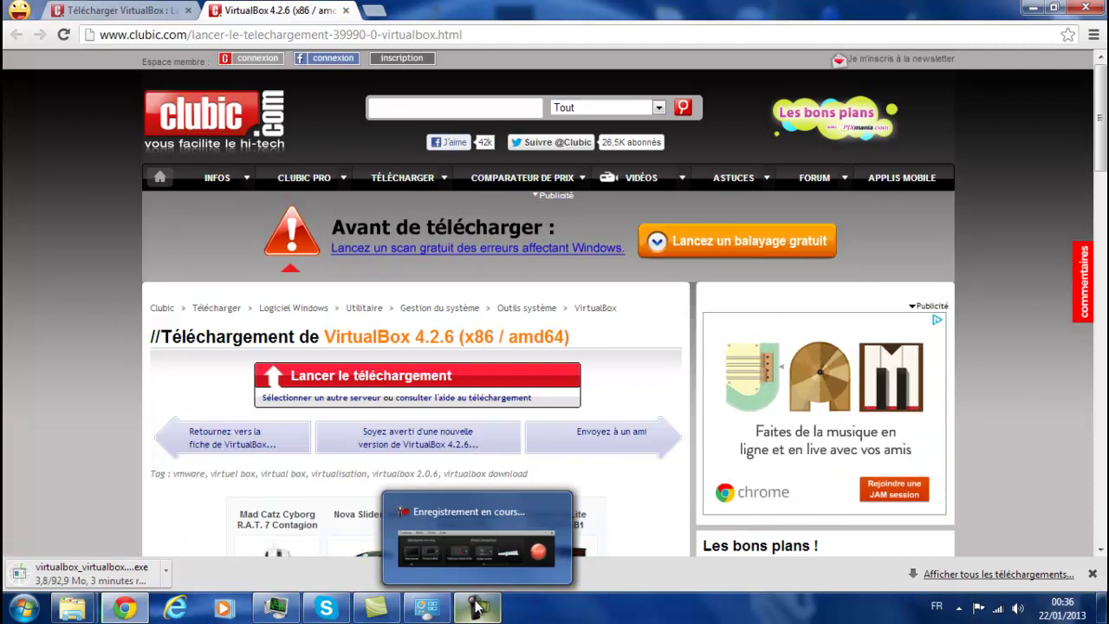
{"action": "left_click", "coordinate": [477, 605]}
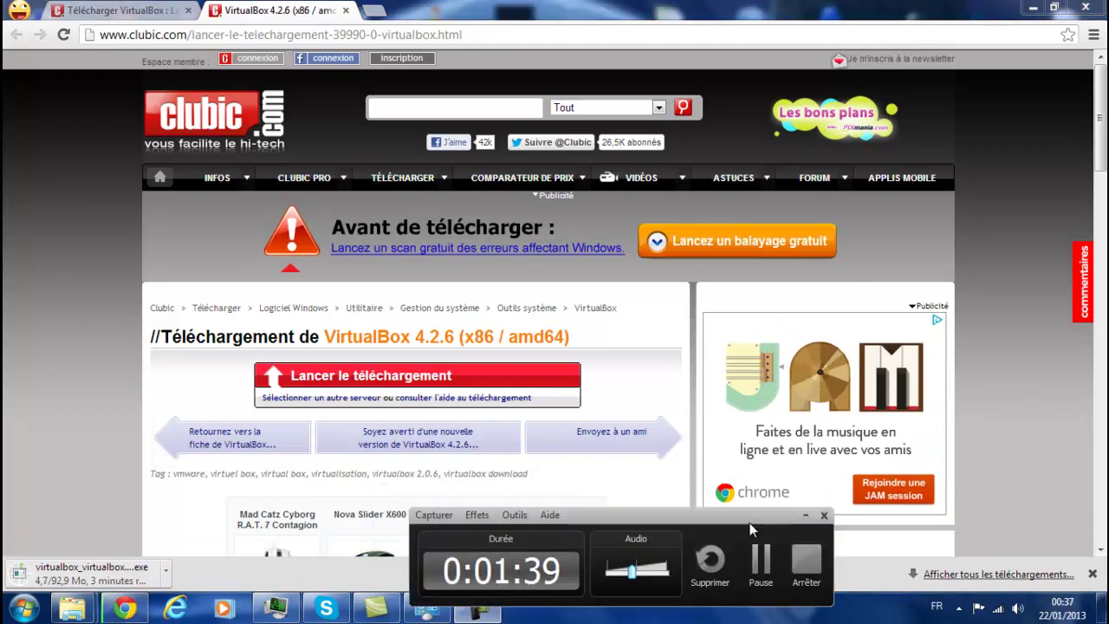
{"action": "left_click", "coordinate": [763, 568]}
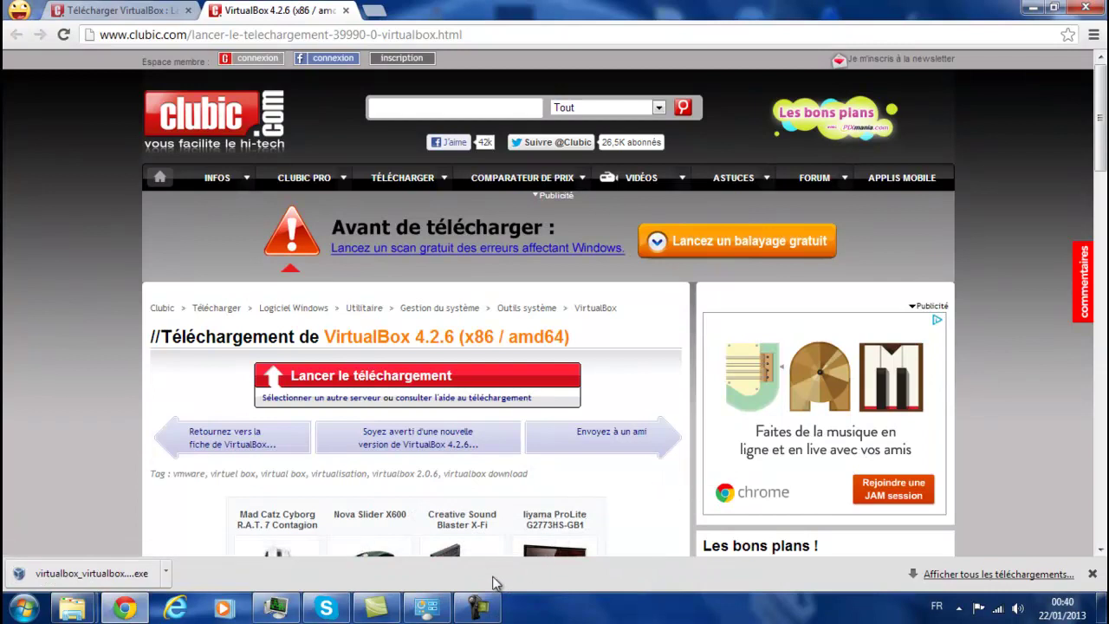
{"action": "left_click", "coordinate": [492, 610]}
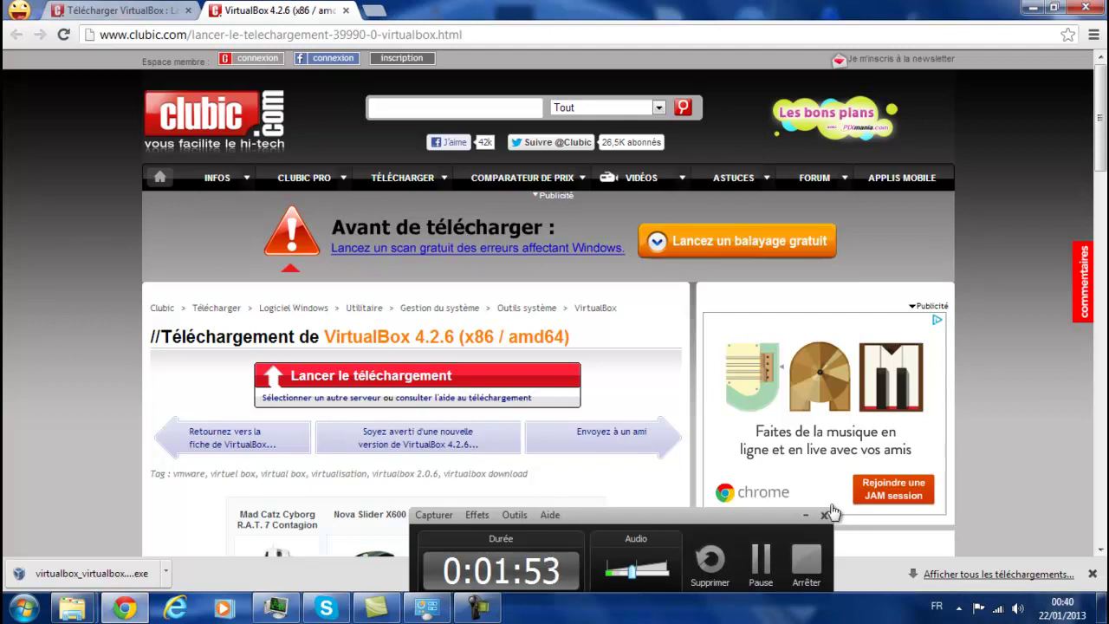
{"action": "left_click", "coordinate": [806, 516]}
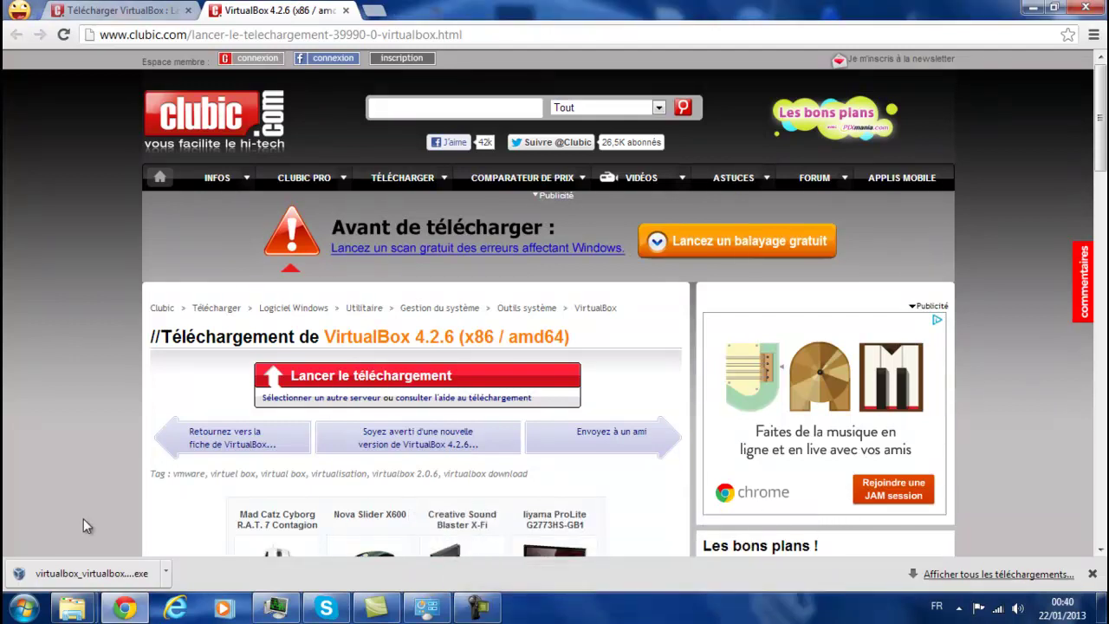
Step: Run the downloaded VirtualBox 4.2.6 installer and clear the browser away, leaving the setup wizard near the middle of the desktop
{"action": "left_click", "coordinate": [48, 577]}
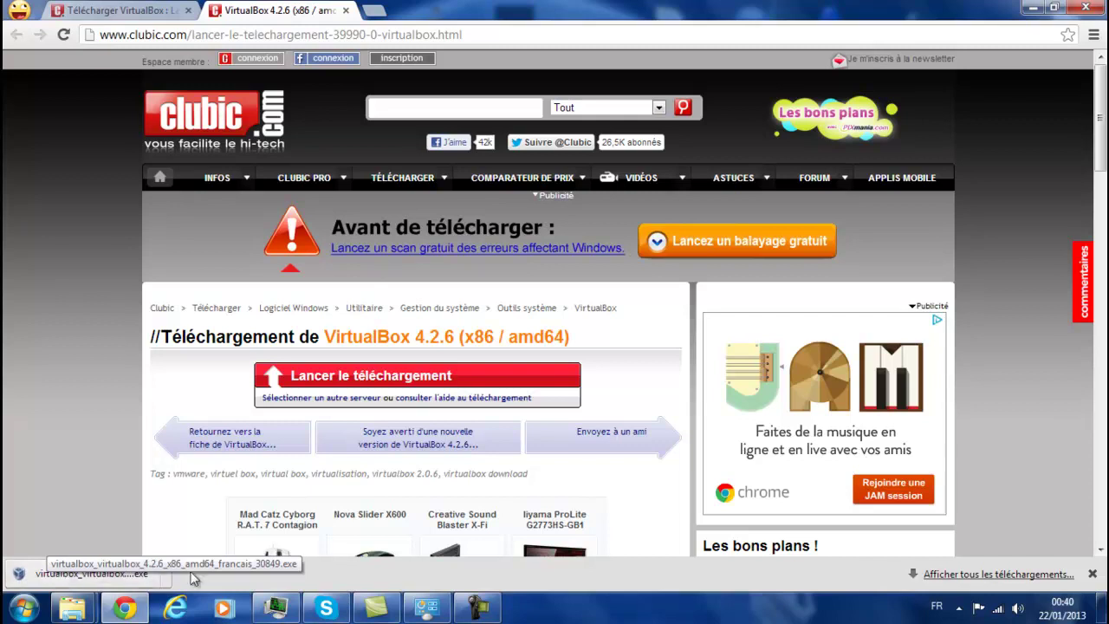
{"action": "left_click", "coordinate": [134, 579]}
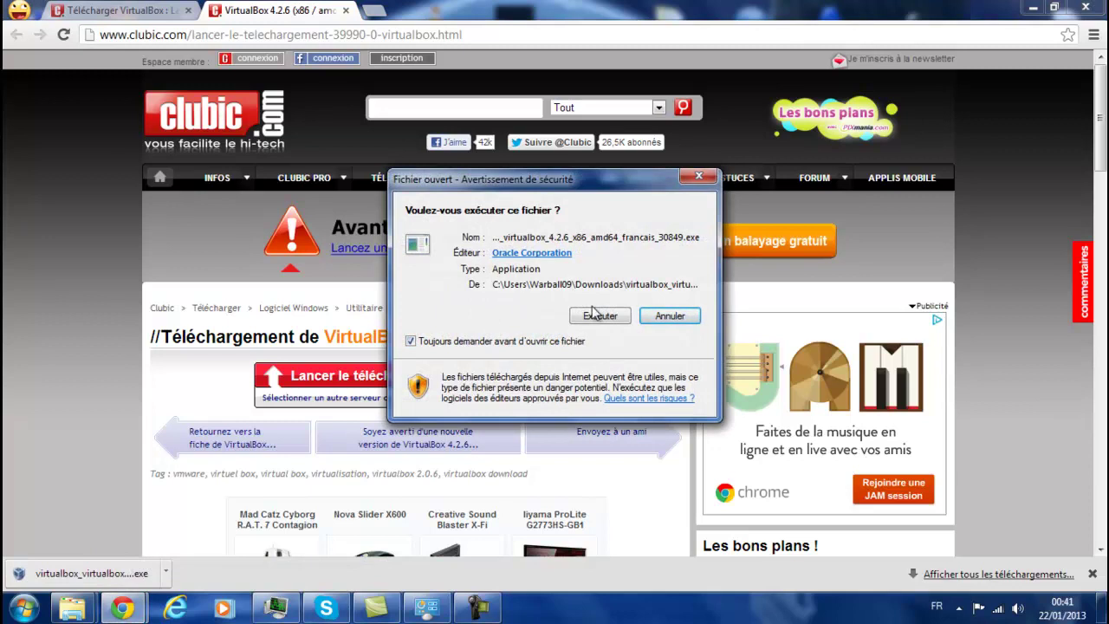
{"action": "left_click", "coordinate": [591, 318]}
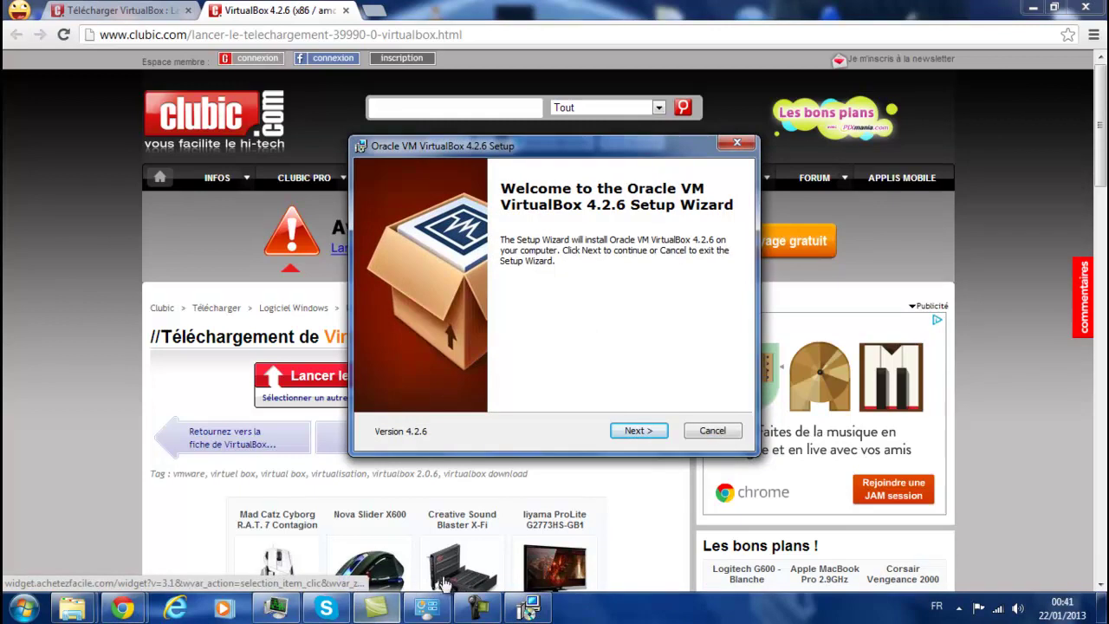
{"action": "left_click_drag", "start_coordinate": [531, 150], "coordinate": [761, 257]}
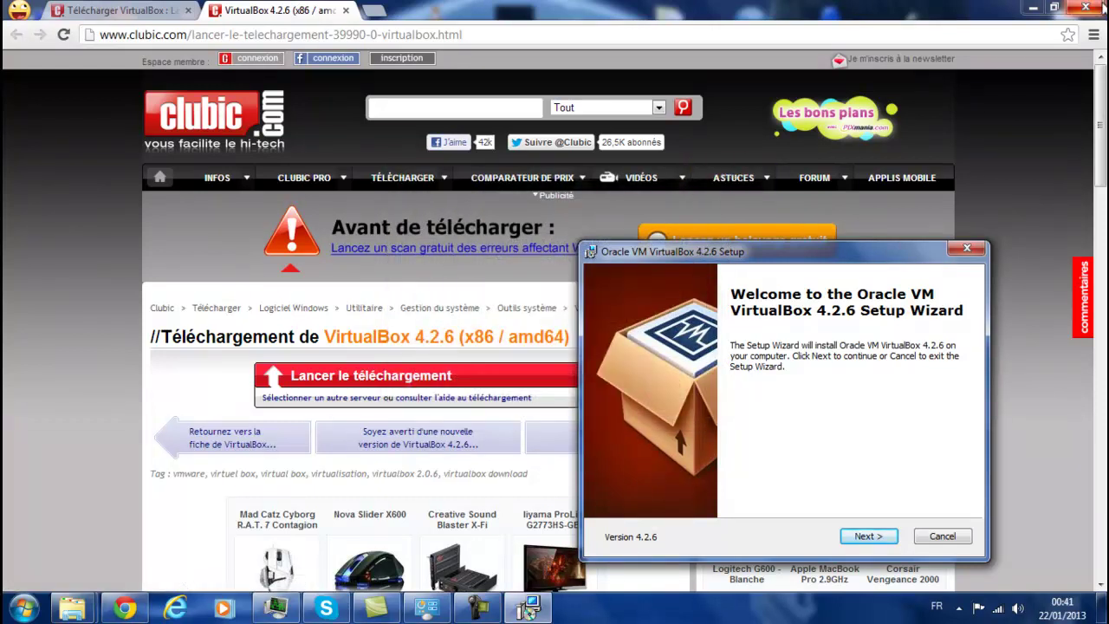
{"action": "key", "text": "super+Home"}
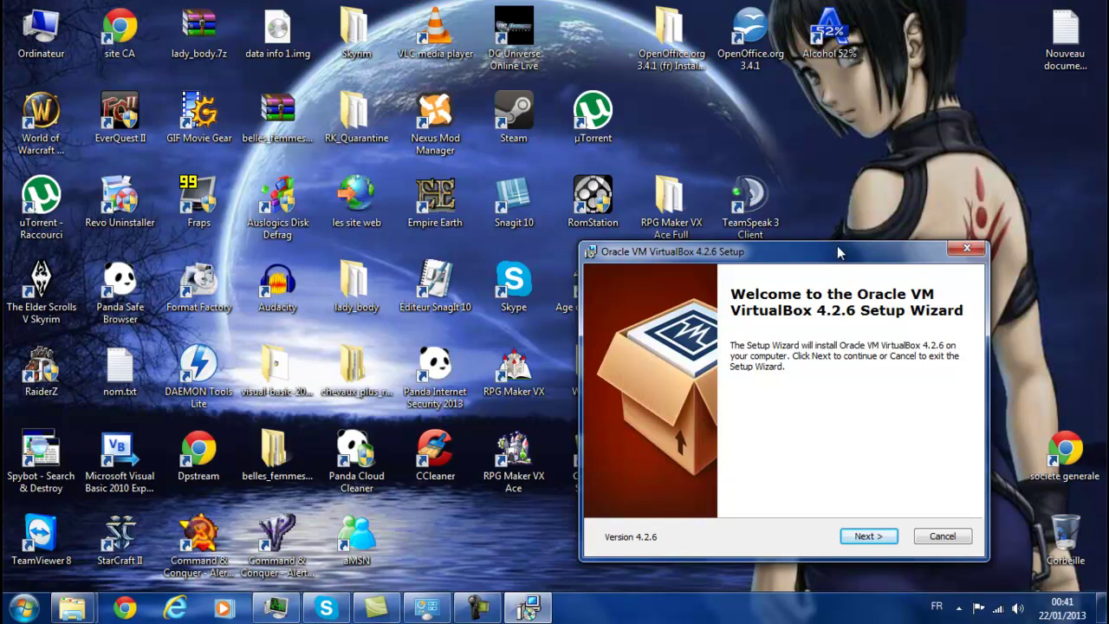
{"action": "left_click_drag", "start_coordinate": [837, 251], "coordinate": [617, 87]}
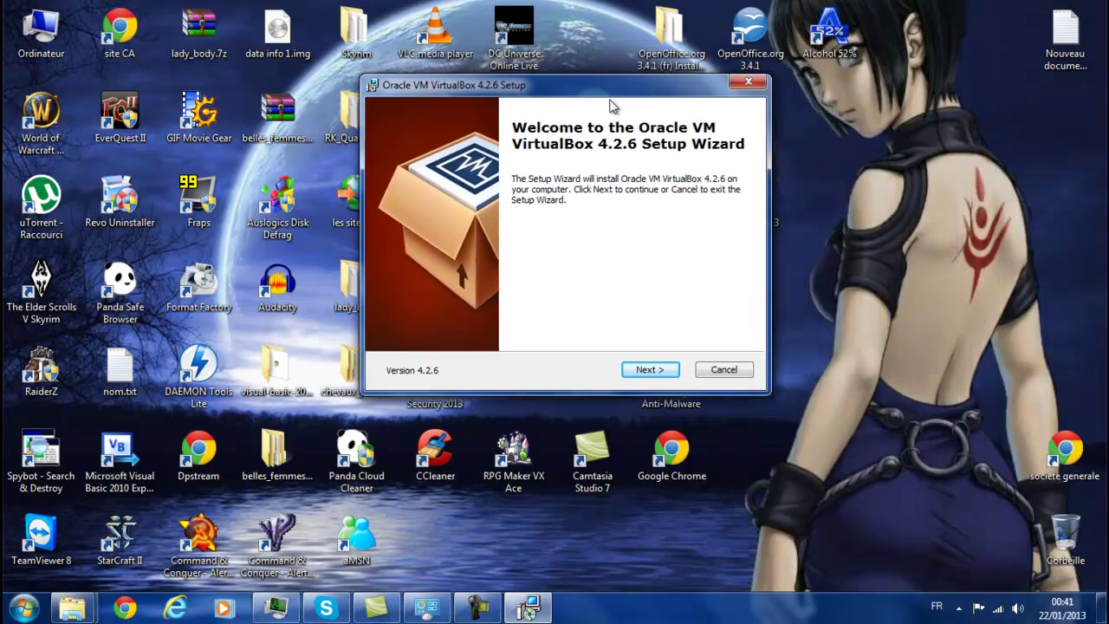
Step: Set the VirtualBox installation folder to D:\Programmes\Oracle\VirtualBox\ in the custom setup
{"action": "left_click", "coordinate": [642, 373]}
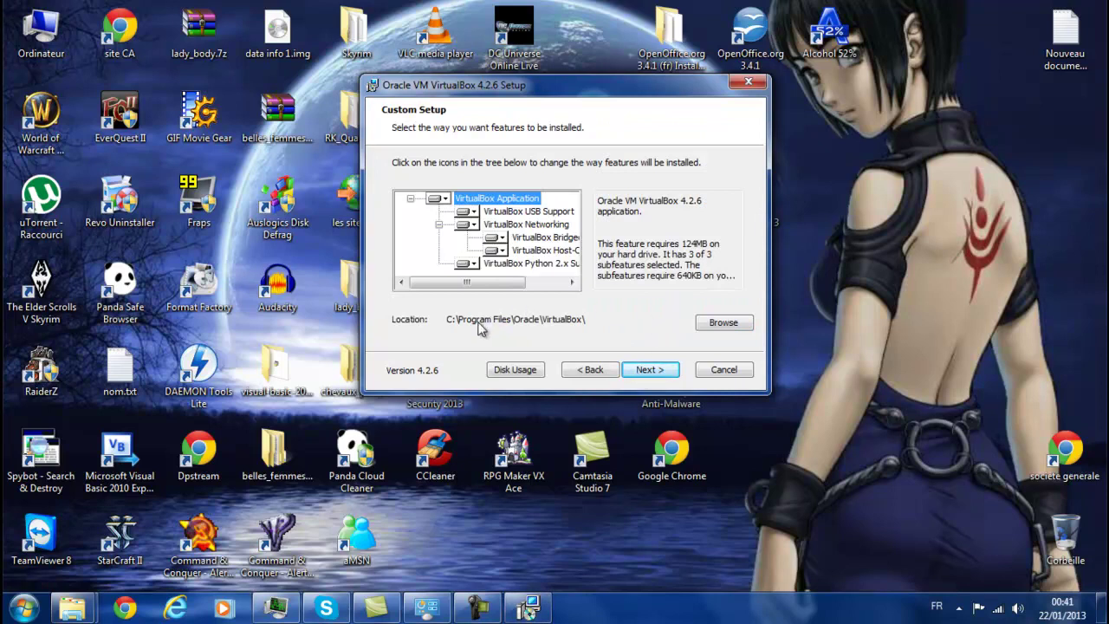
{"action": "left_click", "coordinate": [715, 327]}
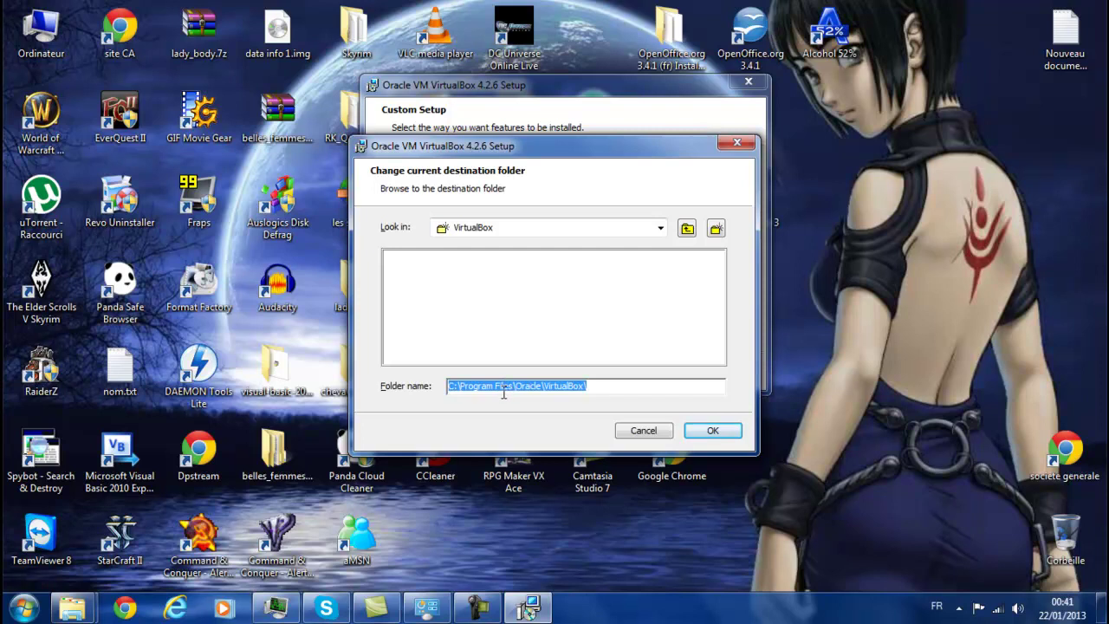
{"action": "left_click", "coordinate": [503, 392]}
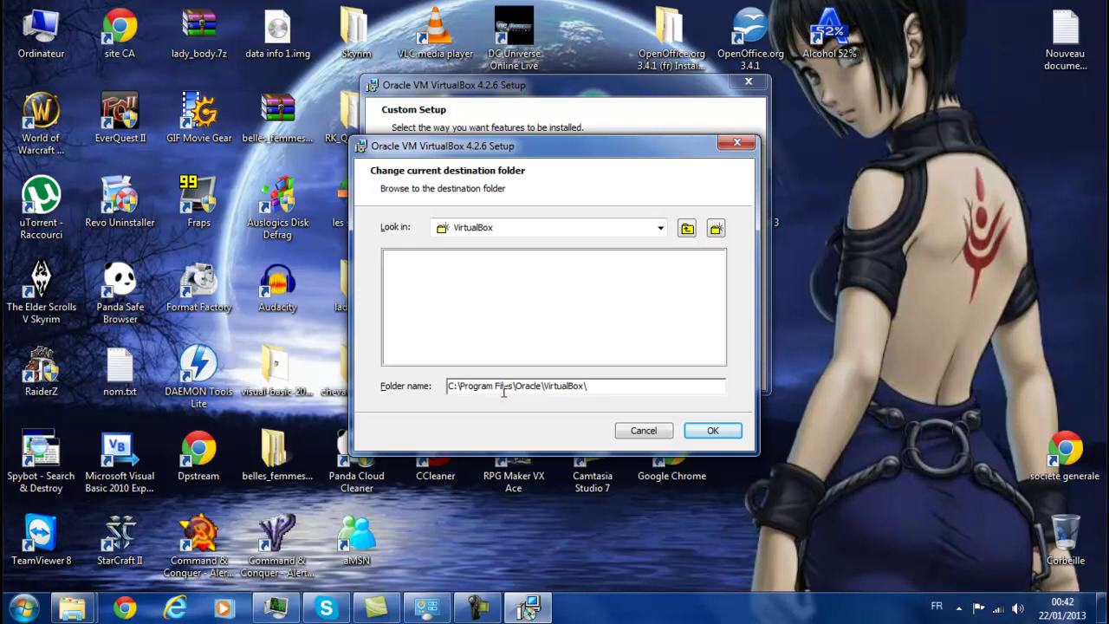
{"action": "left_click_drag", "start_coordinate": [501, 392], "coordinate": [495, 391]}
{"action": "type", "text": "m"}
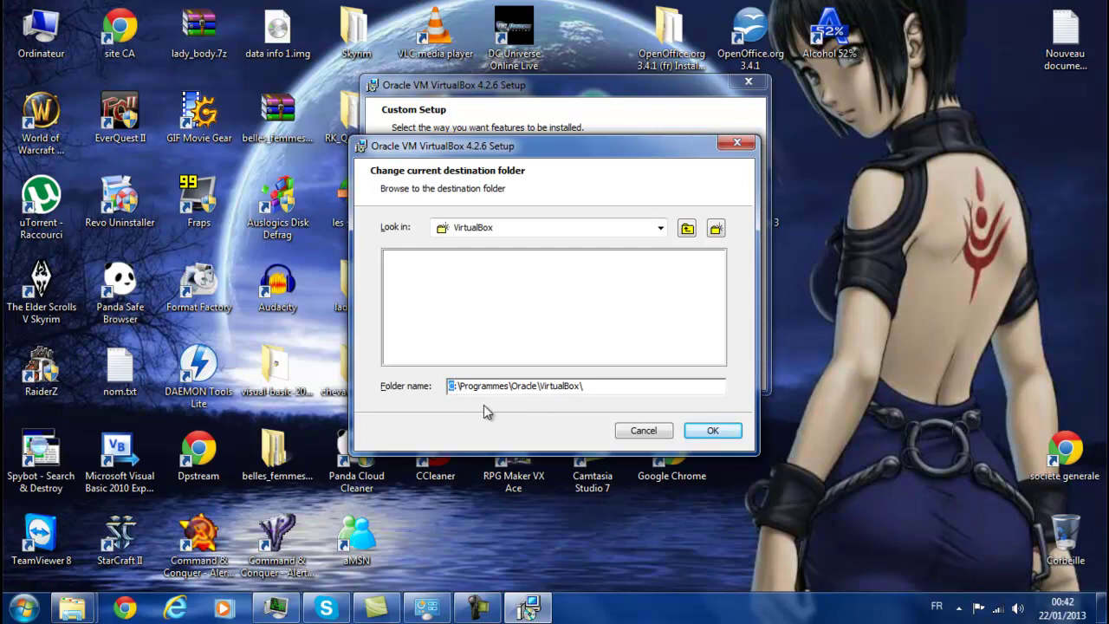
{"action": "type", "text": "d"}
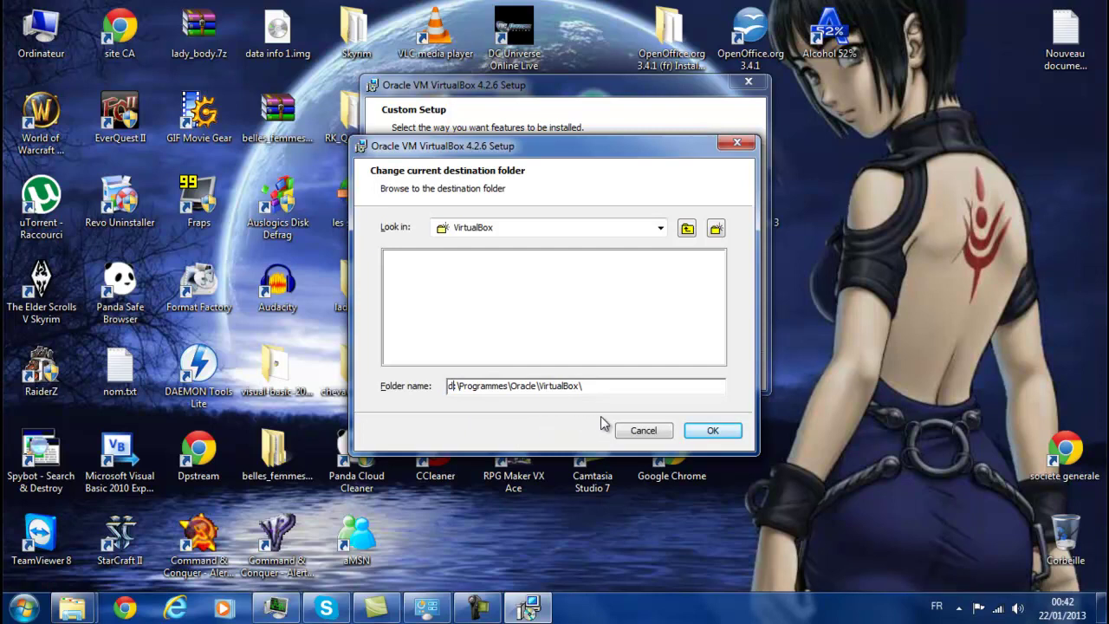
{"action": "left_click", "coordinate": [693, 438]}
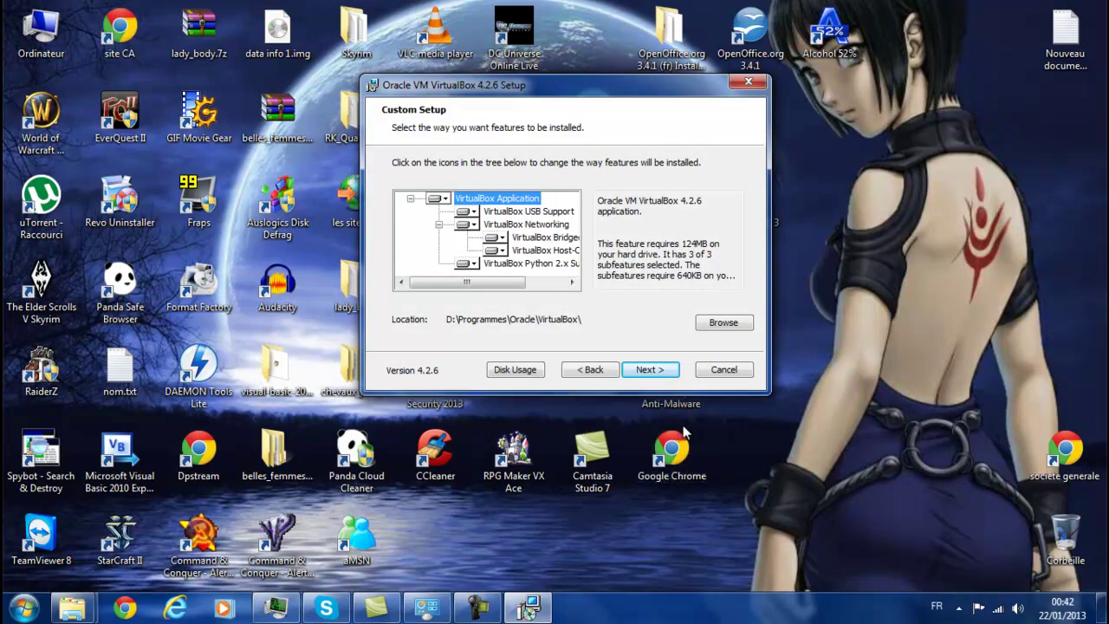
Step: Choose only the desktop shortcut, without the Quick Launch one, and start the installation, accepting the temporary network disconnection
{"action": "left_click", "coordinate": [650, 370]}
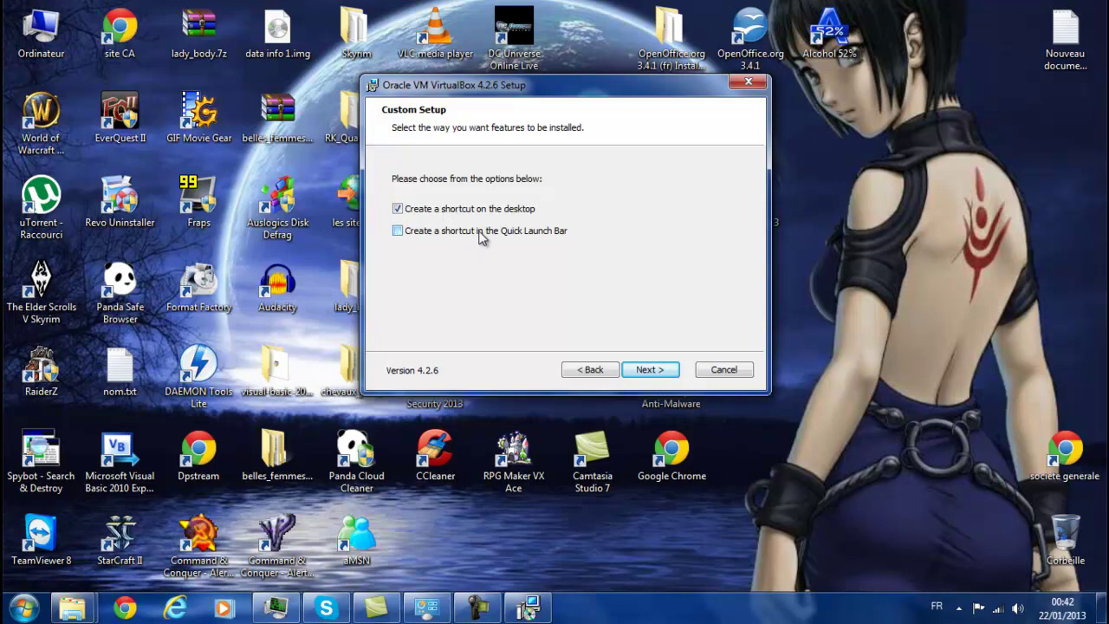
{"action": "left_click", "coordinate": [649, 370]}
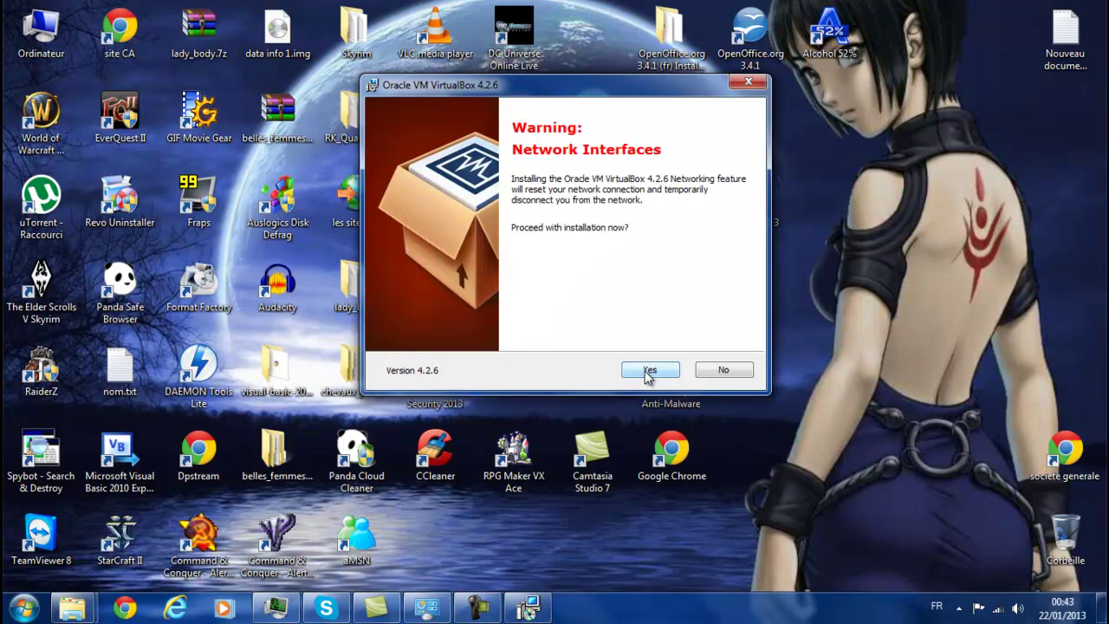
{"action": "left_click", "coordinate": [648, 371]}
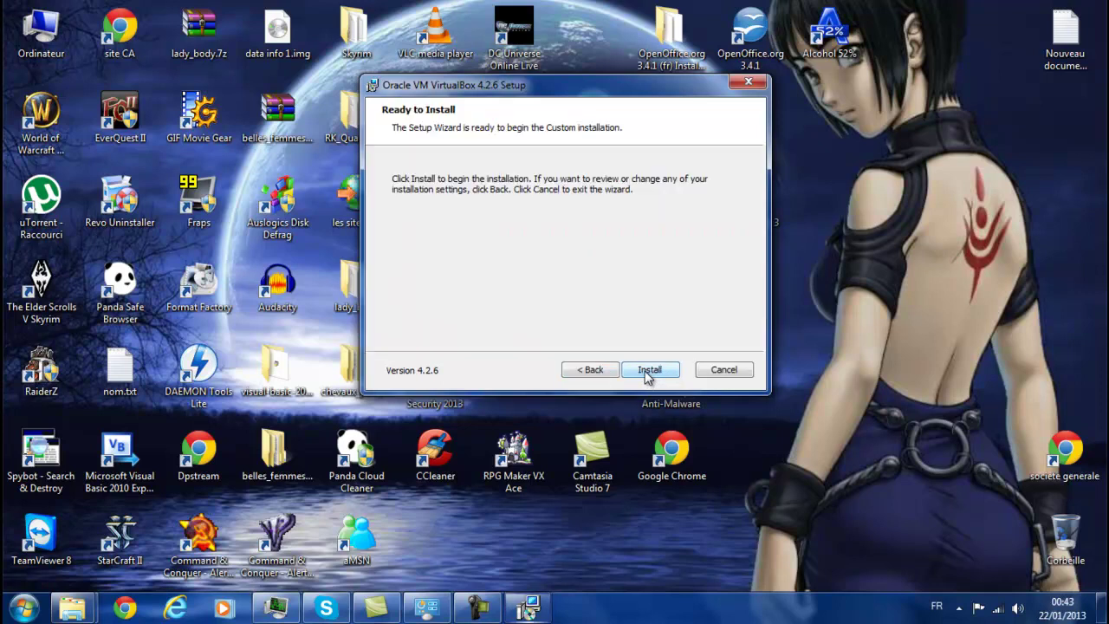
{"action": "left_click", "coordinate": [649, 370]}
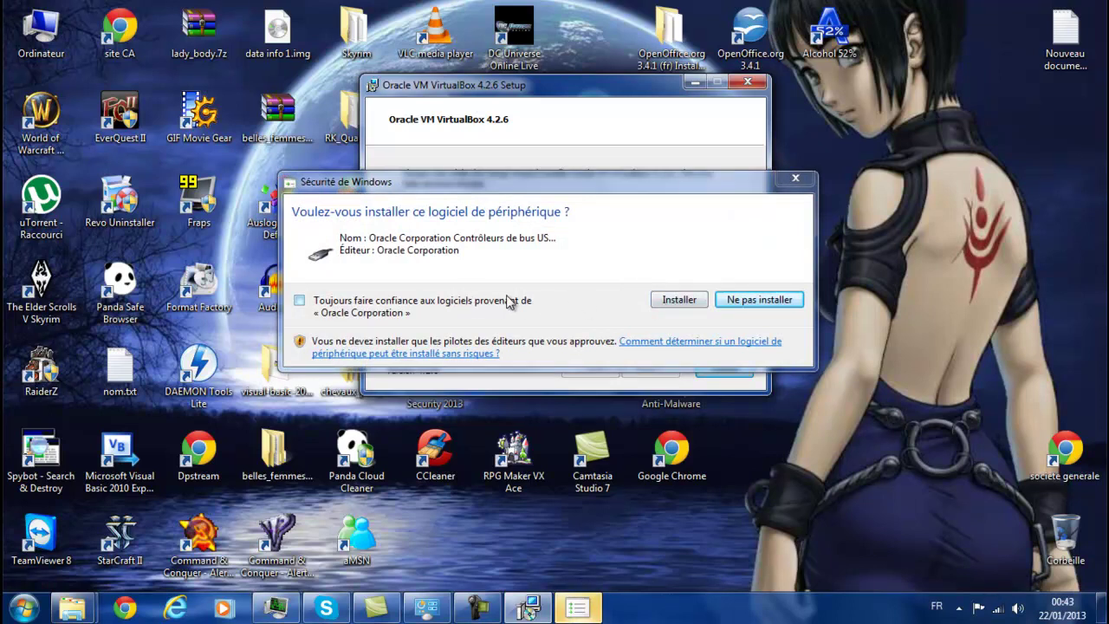
Step: Allow installation of the Oracle Corporation device software for the USB bus controllers, network service and network adapters
{"action": "left_click", "coordinate": [668, 305]}
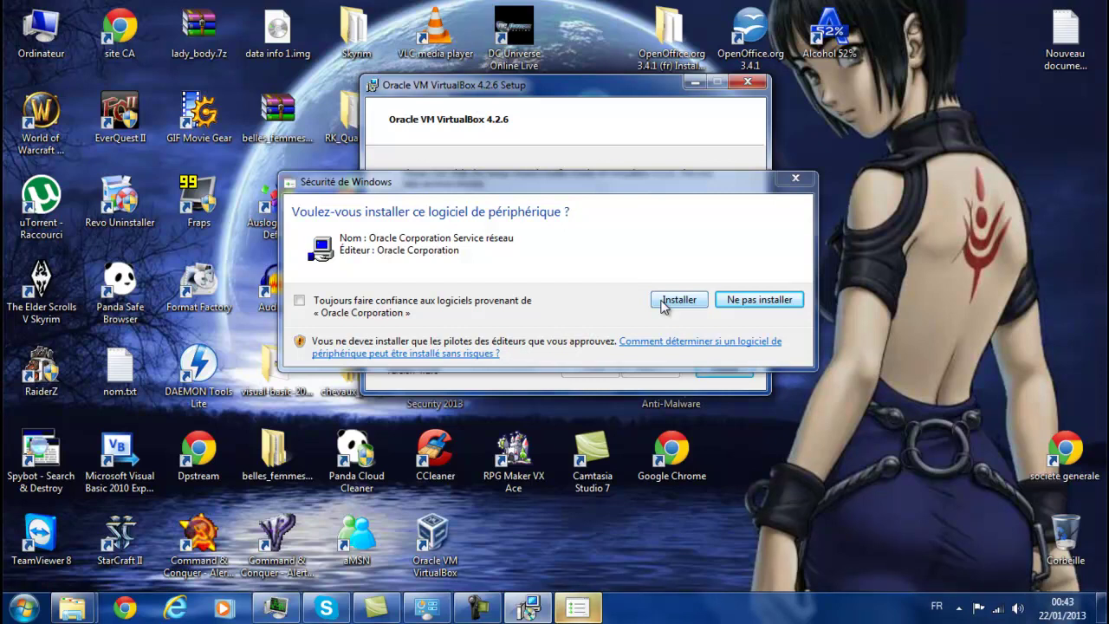
{"action": "left_click", "coordinate": [678, 300]}
{"action": "left_click", "coordinate": [664, 303]}
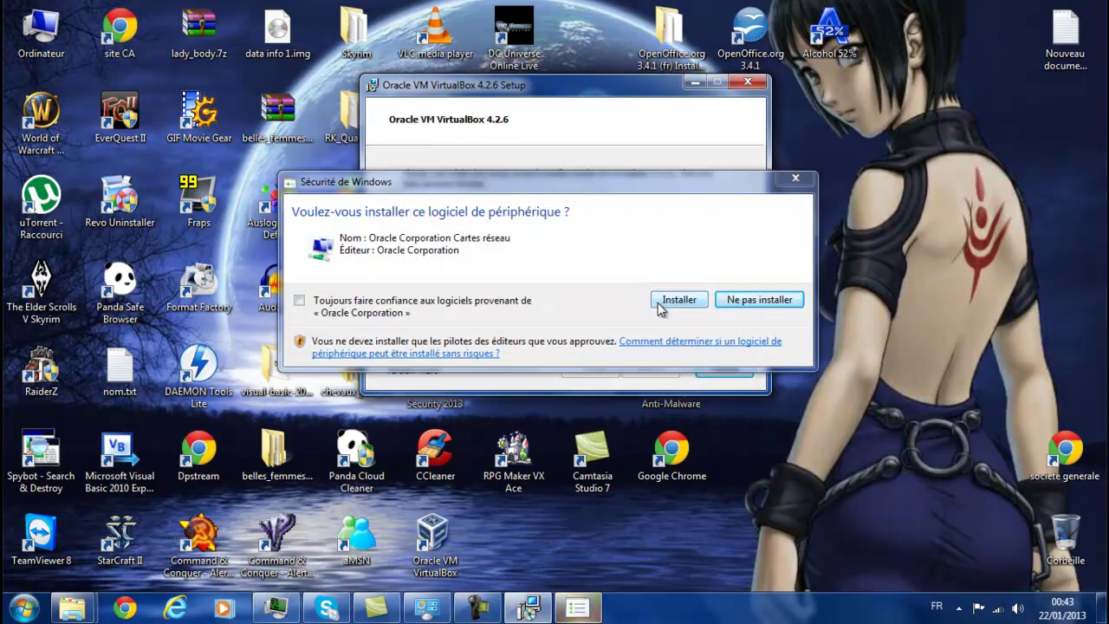
{"action": "left_click", "coordinate": [658, 304]}
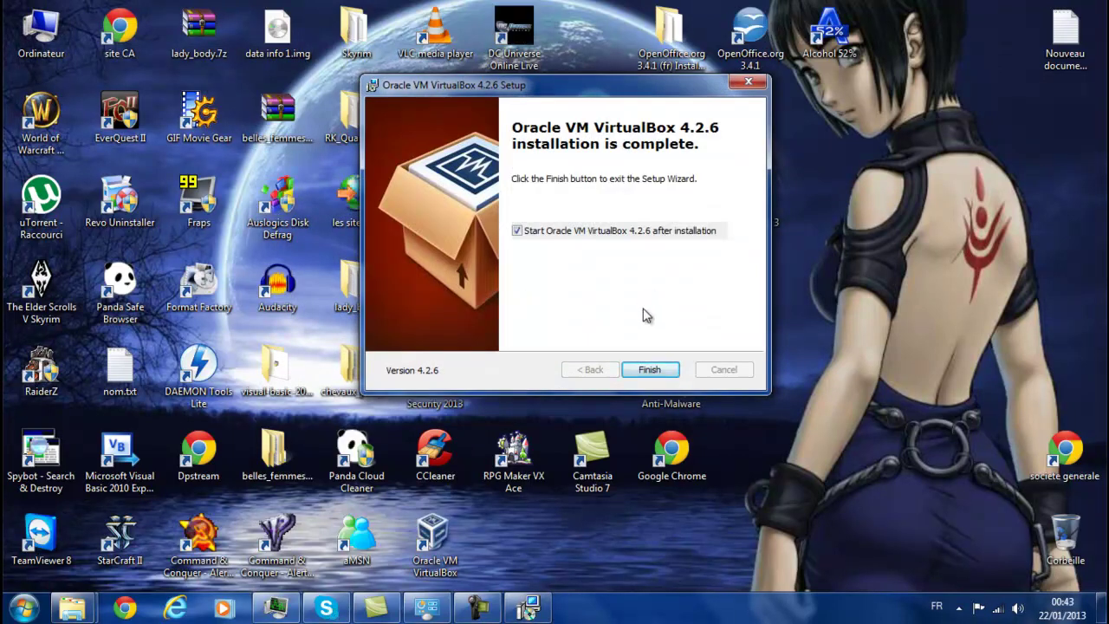
Step: Finish the setup wizard, launch VirtualBox, and have Panda Internet Security always allow its internet connection
{"action": "left_click", "coordinate": [661, 372]}
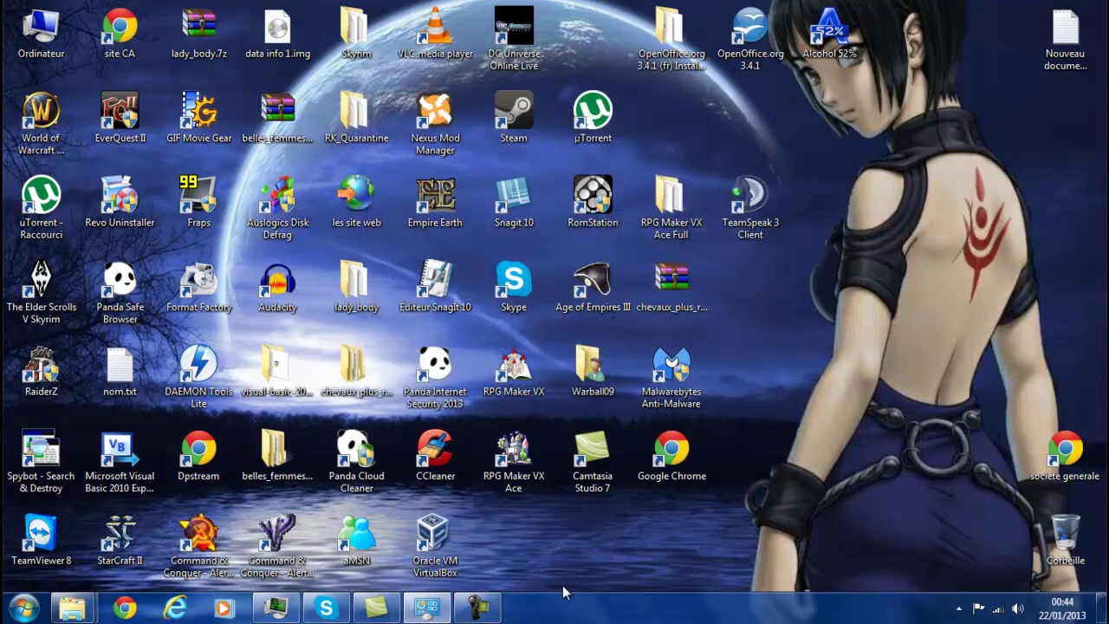
{"action": "double_click", "coordinate": [433, 536]}
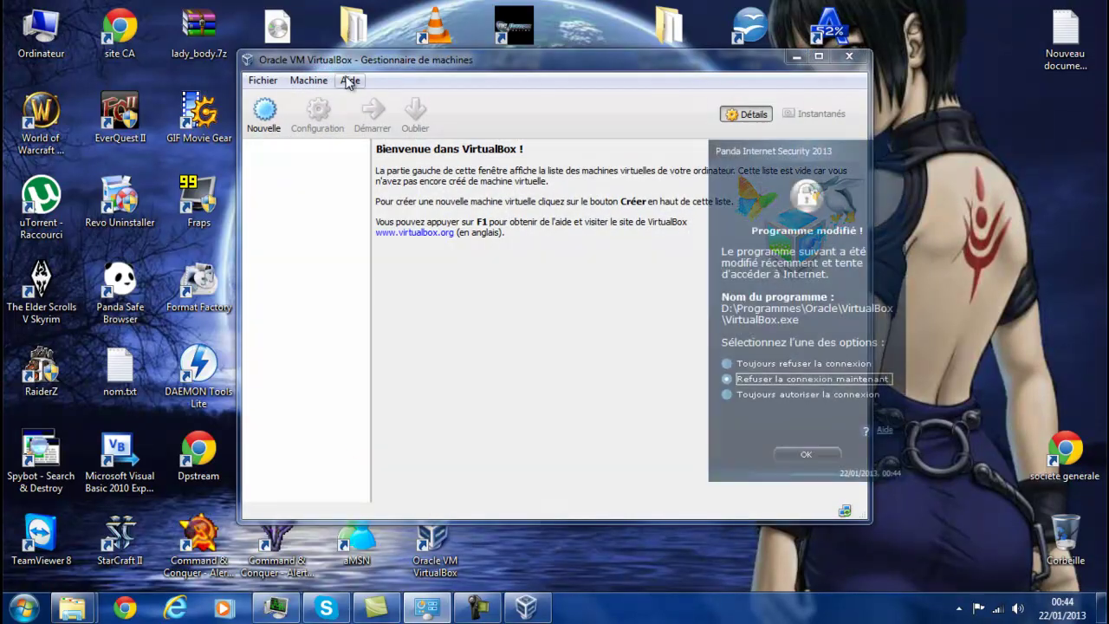
{"action": "left_click", "coordinate": [794, 395]}
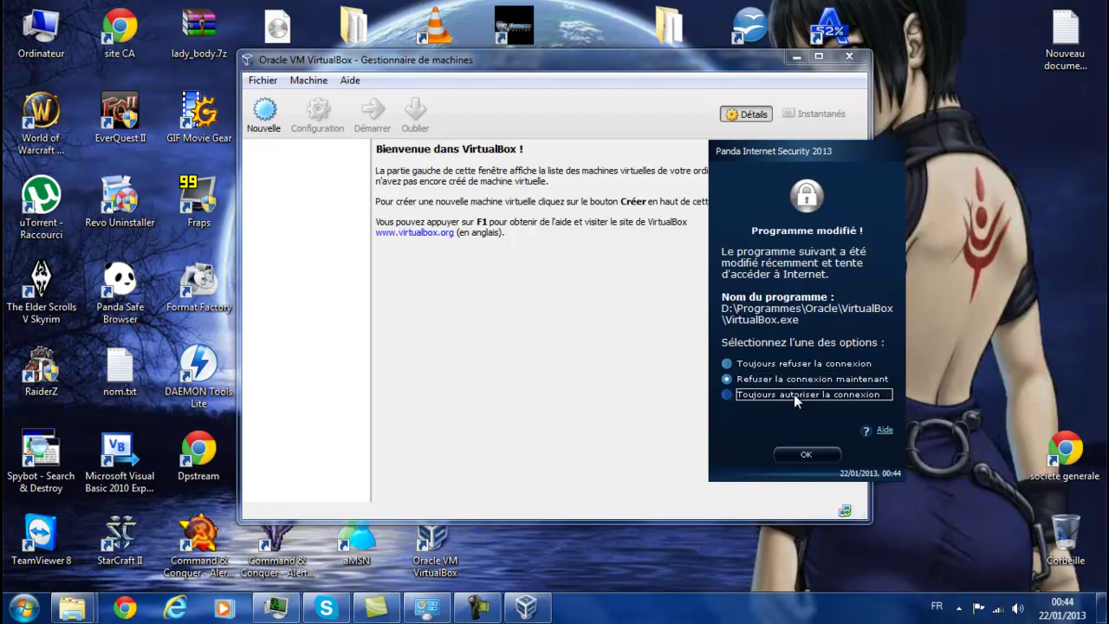
{"action": "left_click", "coordinate": [830, 455]}
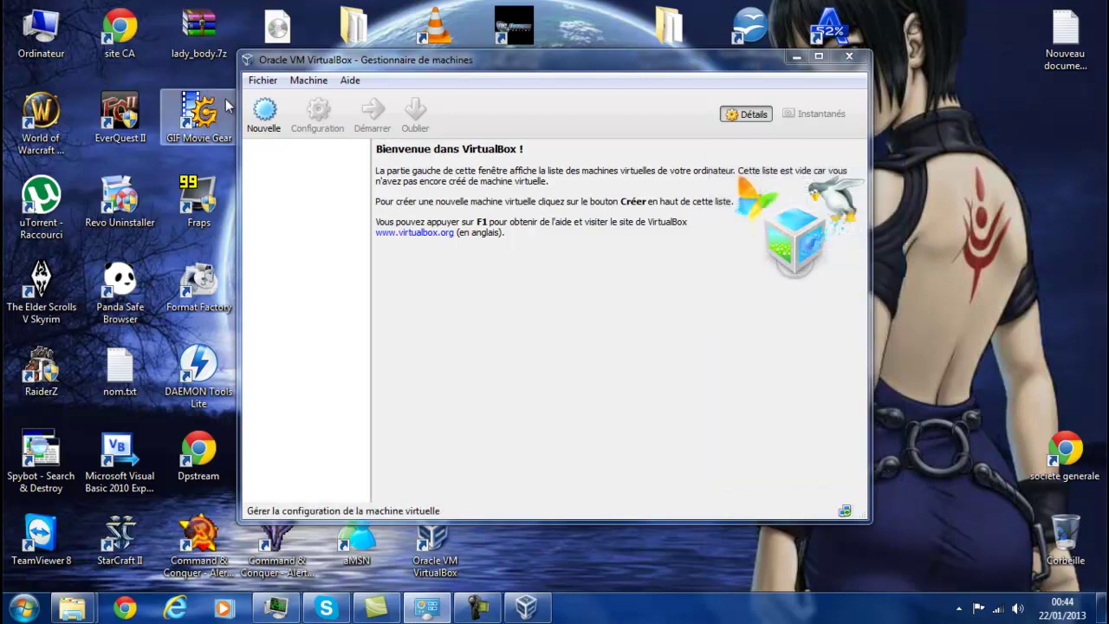
Step: Check for VirtualBox updates and dismiss the result message
{"action": "left_click", "coordinate": [350, 80]}
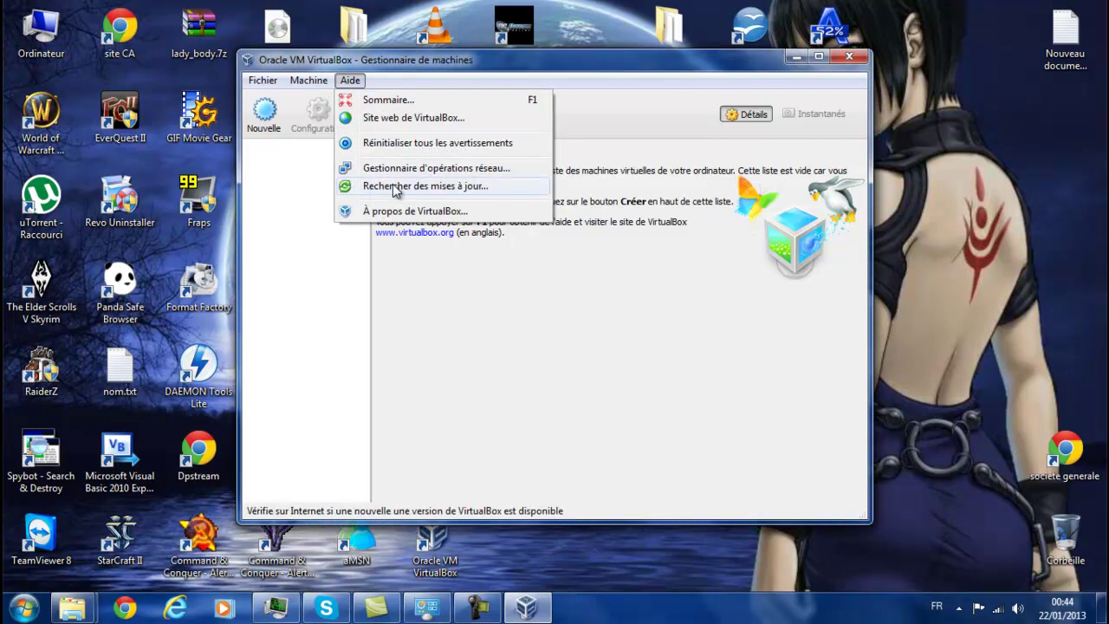
{"action": "left_click", "coordinate": [398, 187]}
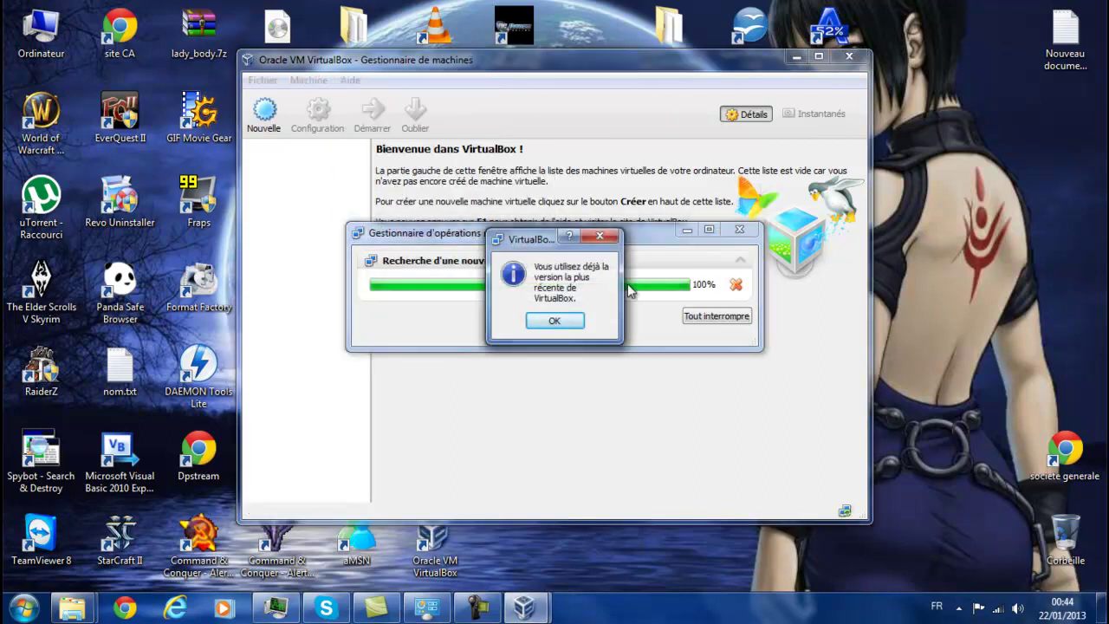
{"action": "left_click", "coordinate": [569, 322]}
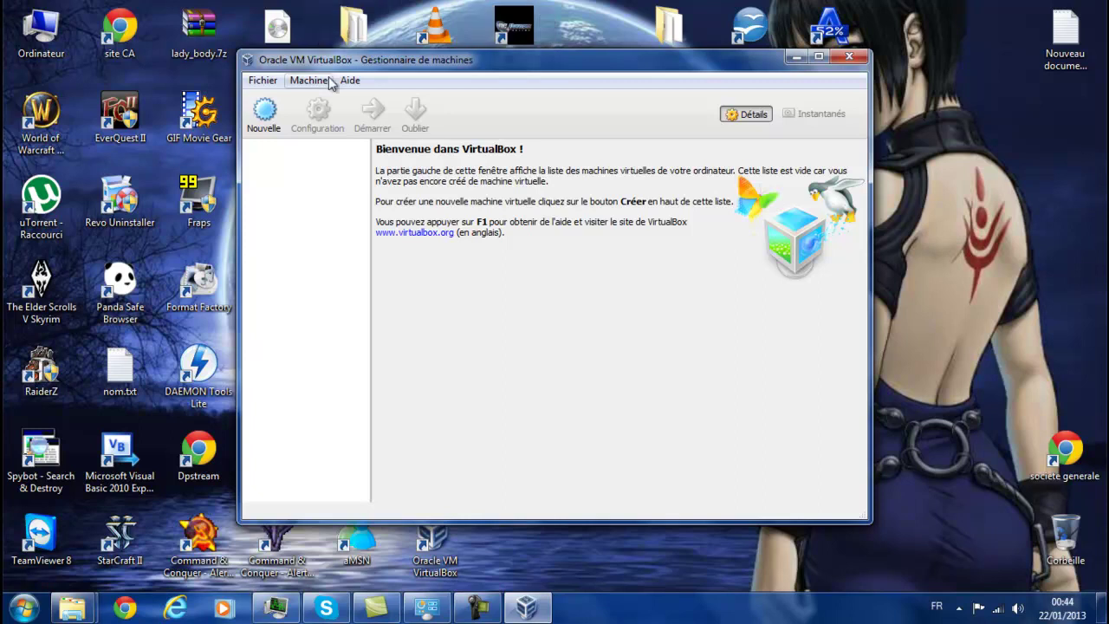
Step: Begin creating a new virtual machine with Microsoft Windows as its operating system type
{"action": "left_click", "coordinate": [265, 127]}
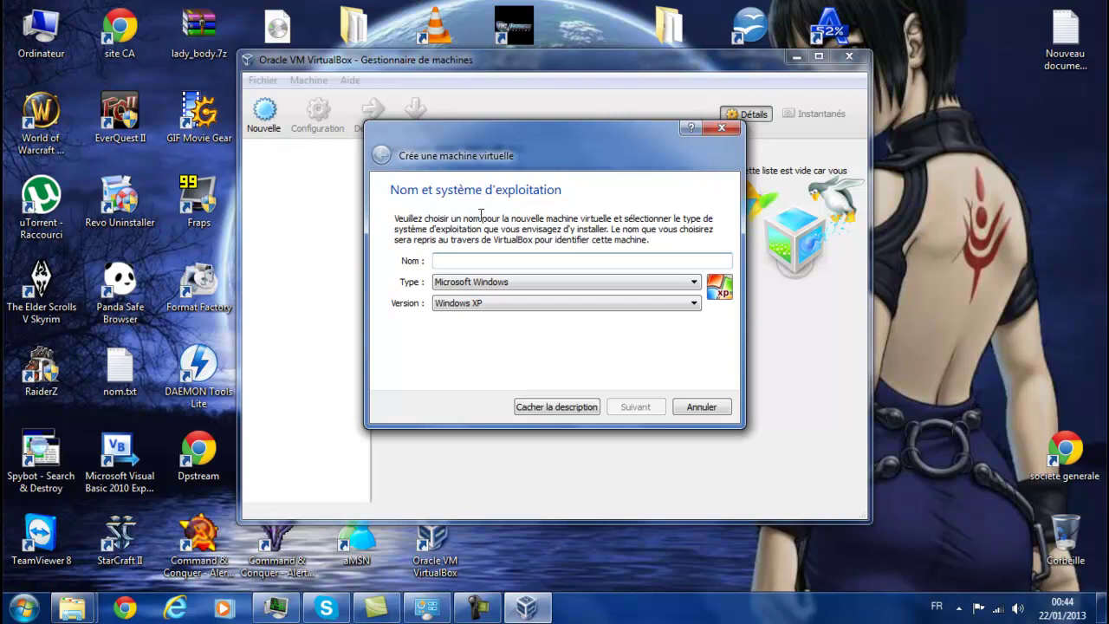
{"action": "key", "text": "Tab"}
{"action": "left_click", "coordinate": [497, 282]}
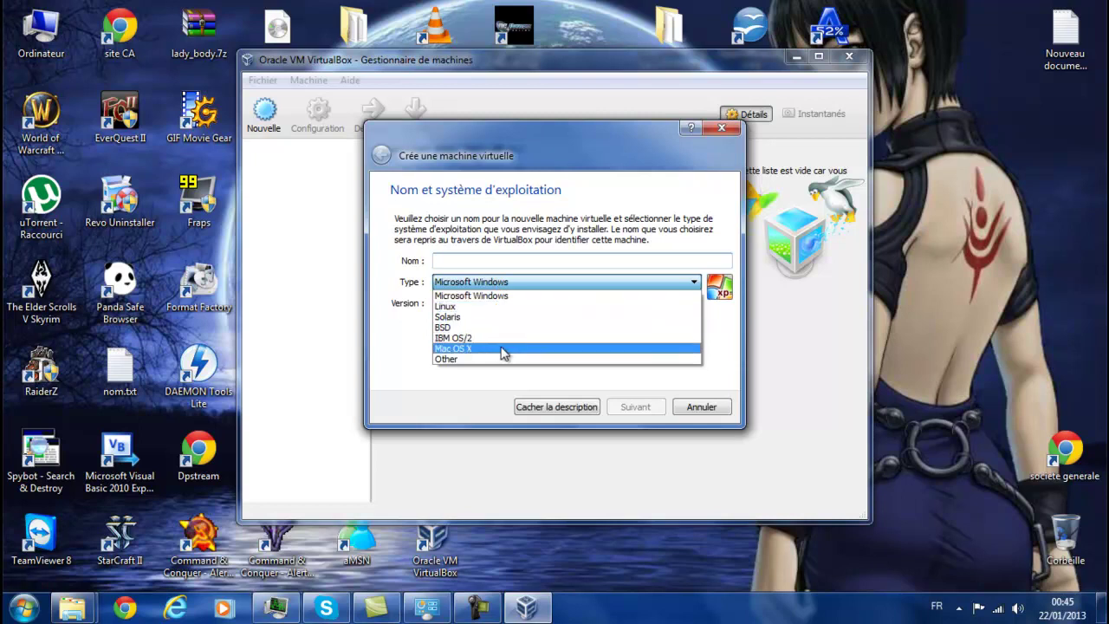
{"action": "left_click", "coordinate": [504, 298]}
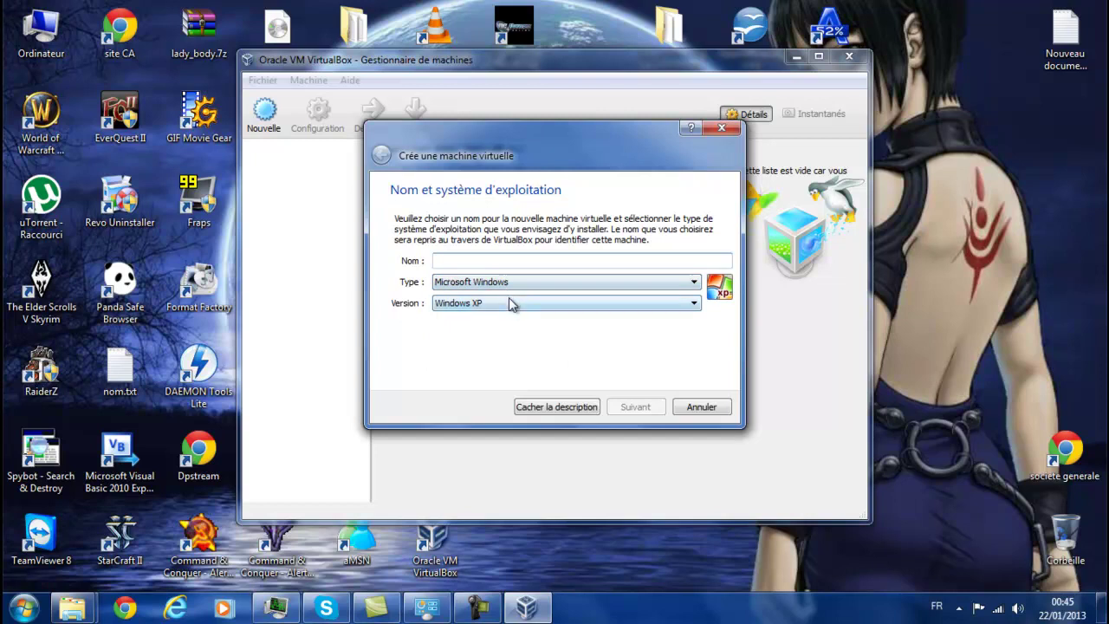
Step: Examine the Windows versions offered for the new virtual machine, through to Windows 2012 (64 bit)
{"action": "left_click", "coordinate": [510, 308]}
{"action": "left_click", "coordinate": [509, 308]}
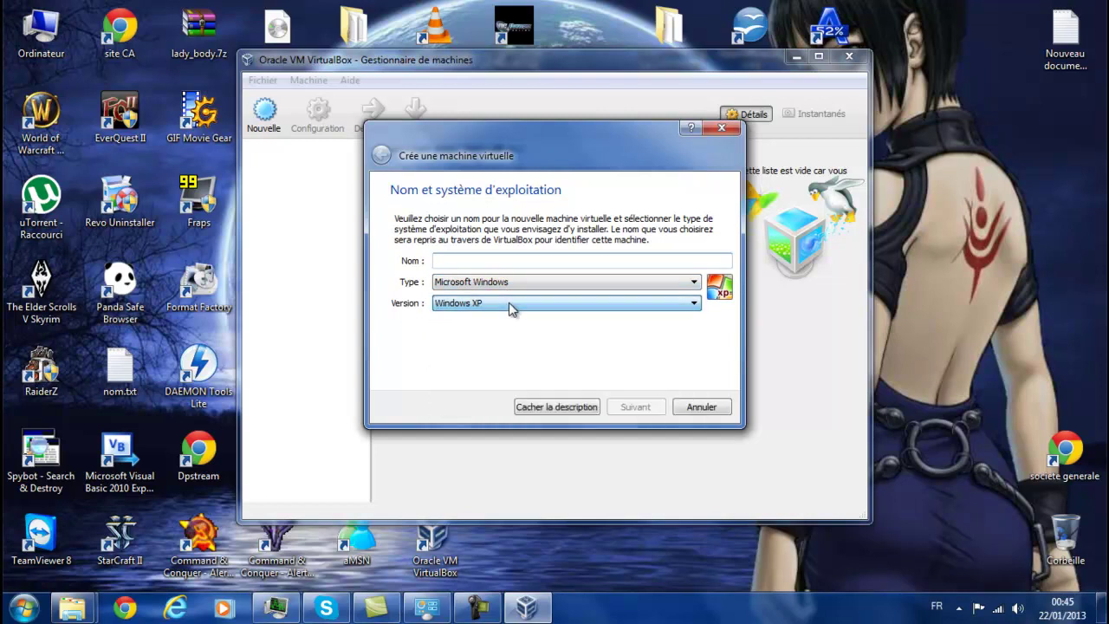
{"action": "left_click", "coordinate": [511, 307]}
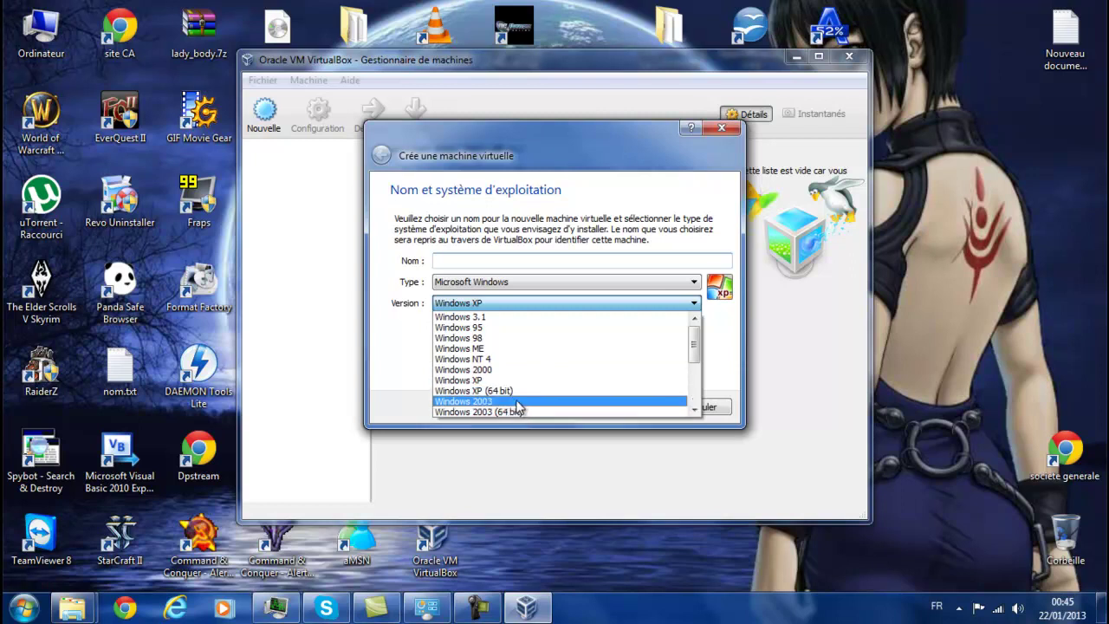
{"action": "scroll", "coordinate": [517, 413], "scroll_direction": "down", "scroll_amount": 1}
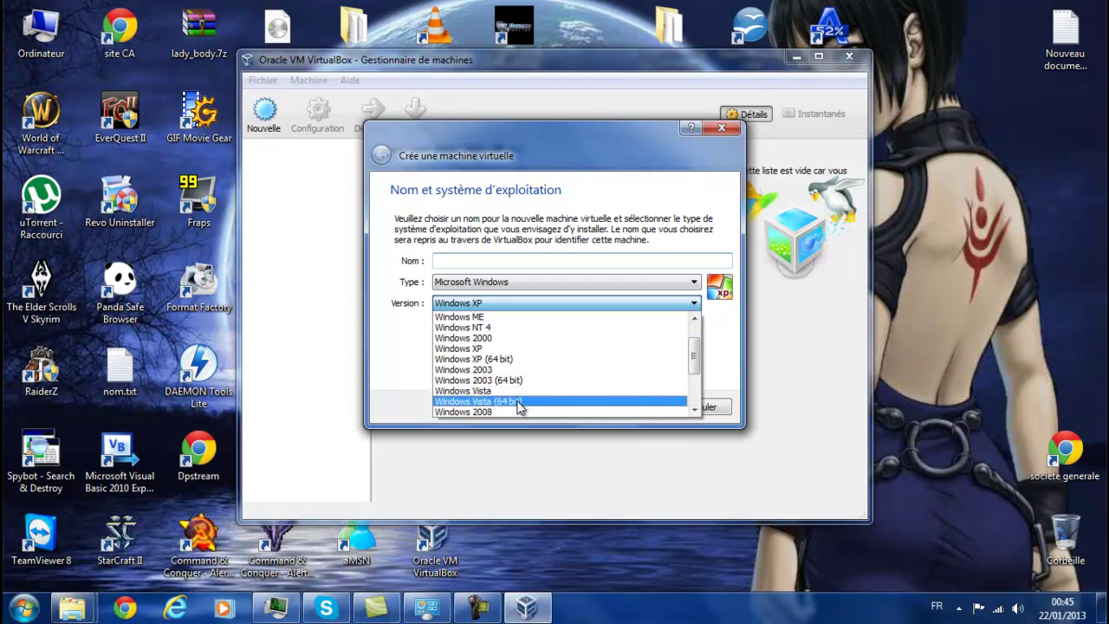
{"action": "scroll", "coordinate": [518, 407], "scroll_direction": "down", "scroll_amount": 1}
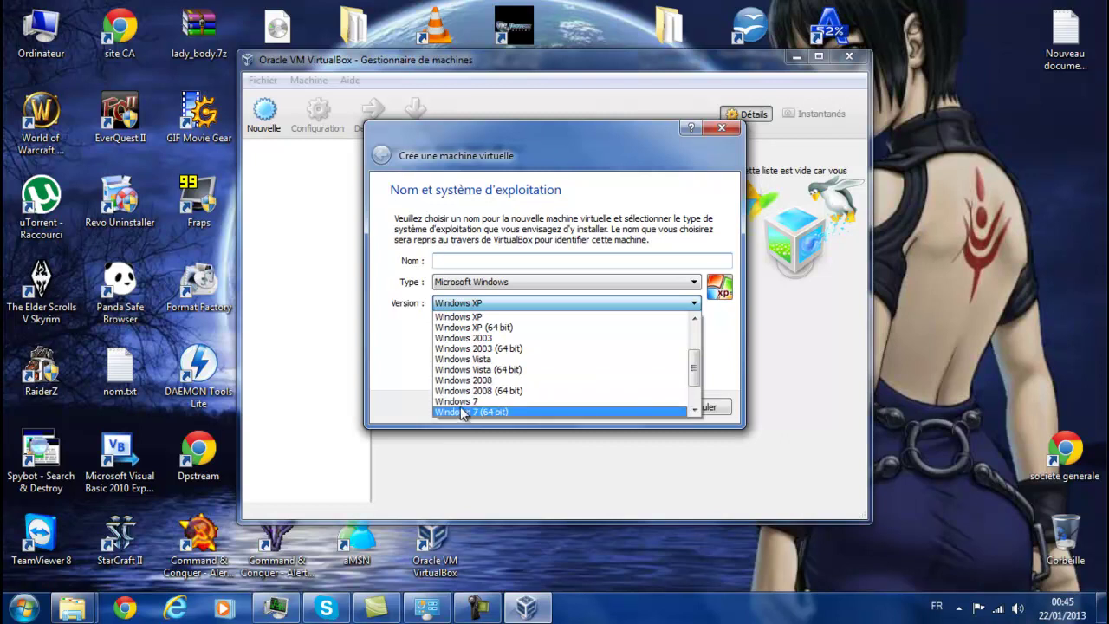
{"action": "scroll", "coordinate": [463, 414], "scroll_direction": "down", "scroll_amount": 1}
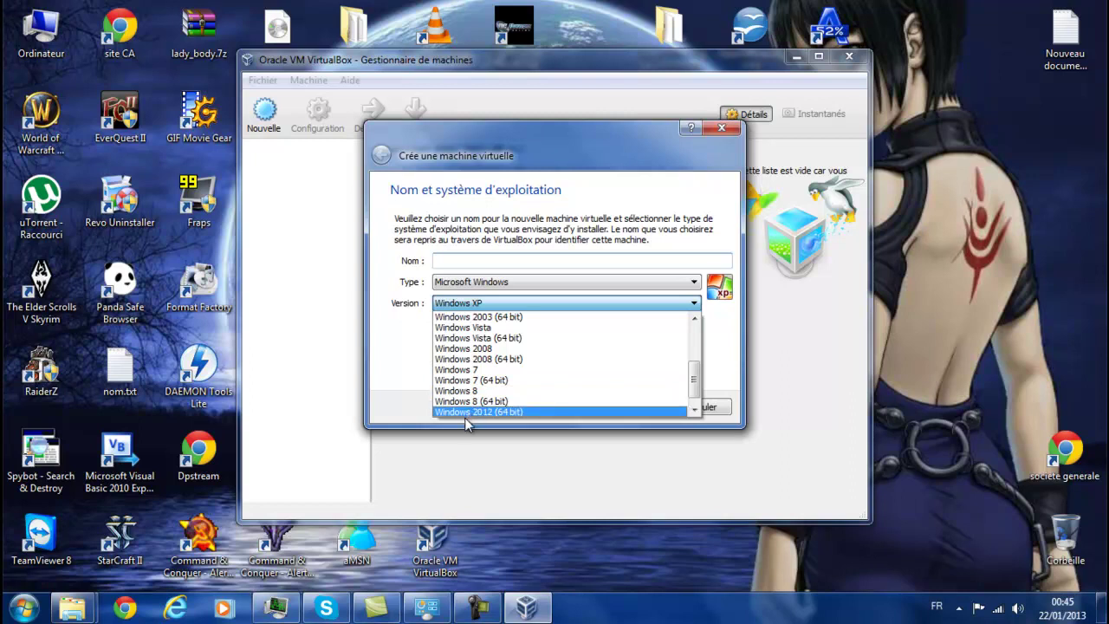
Step: Name the virtual machine xp, keep the Windows XP version, and allocate 1620 MB of memory to it
{"action": "left_click", "coordinate": [495, 266]}
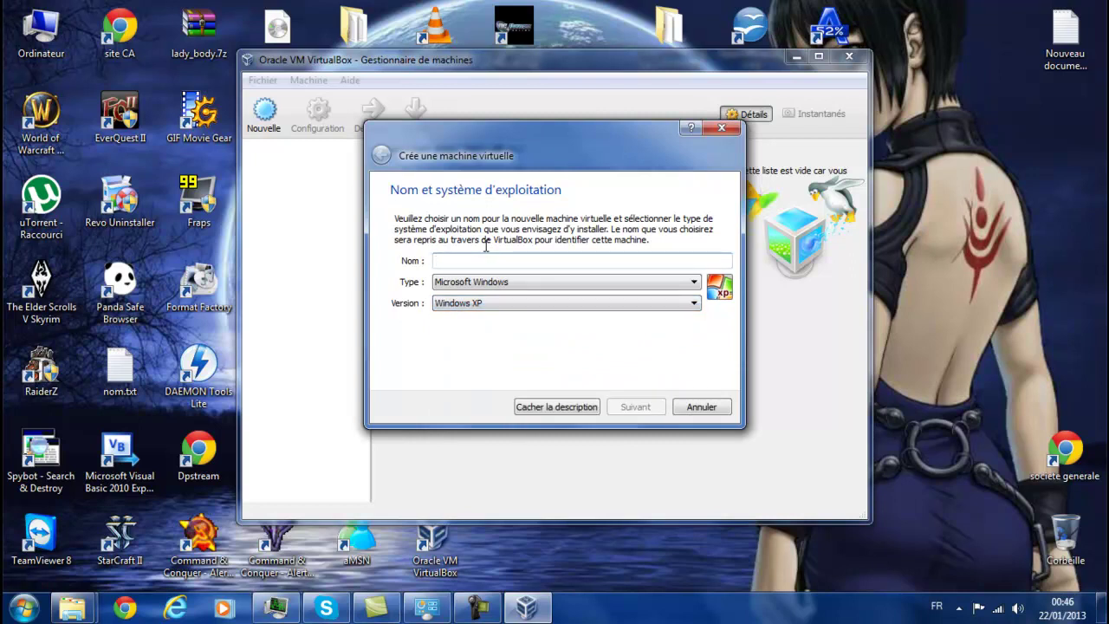
{"action": "type", "text": "xp"}
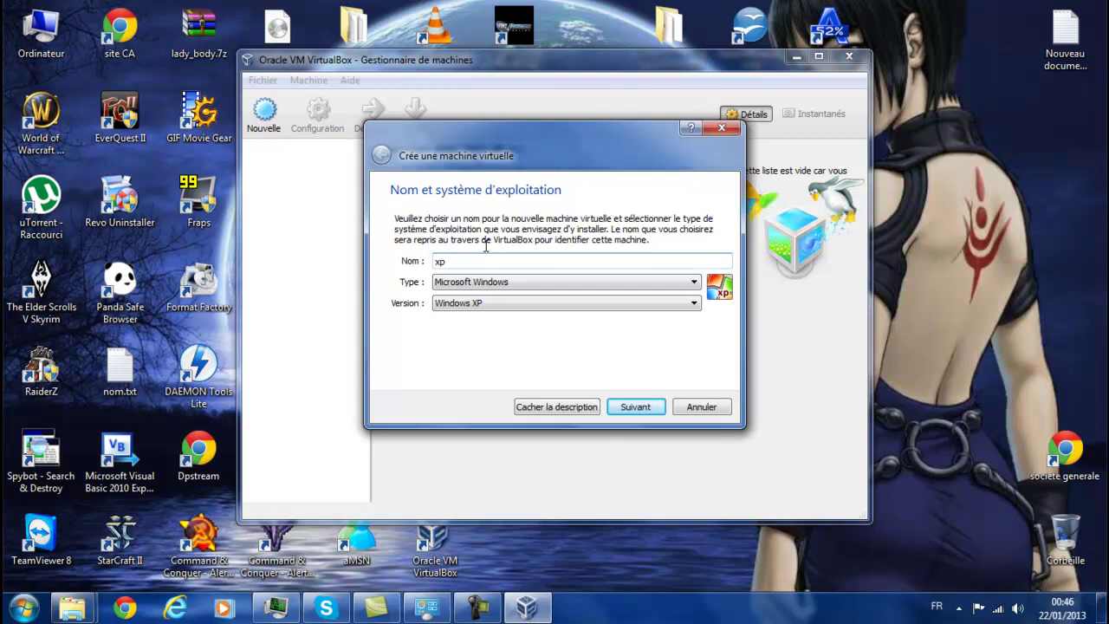
{"action": "left_click", "coordinate": [625, 406]}
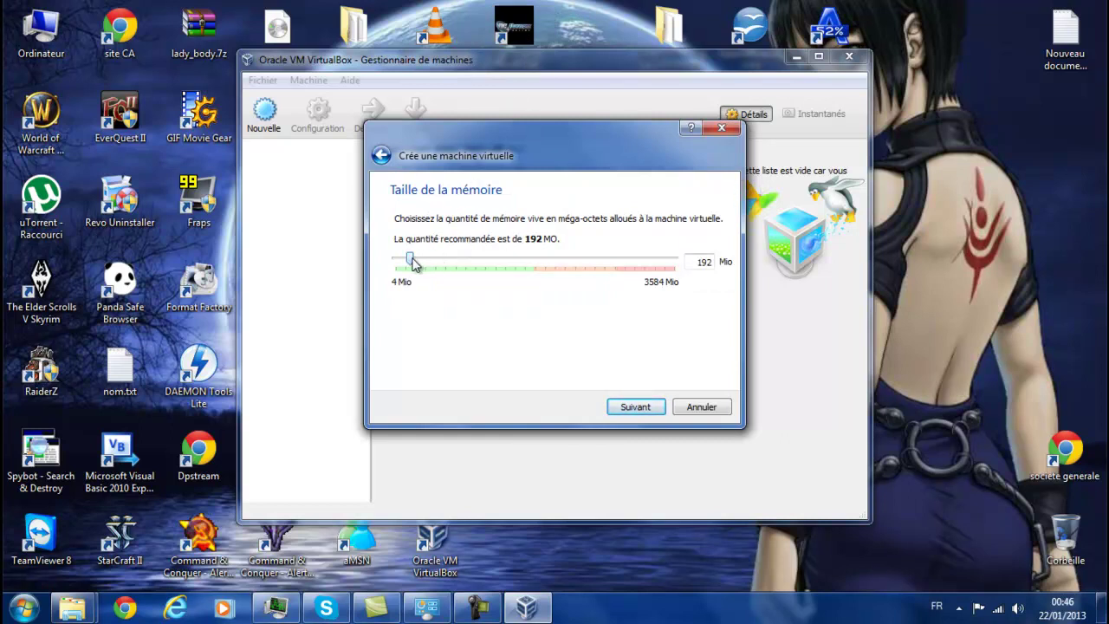
{"action": "left_click_drag", "start_coordinate": [410, 258], "coordinate": [520, 267]}
{"action": "left_click", "coordinate": [629, 406]}
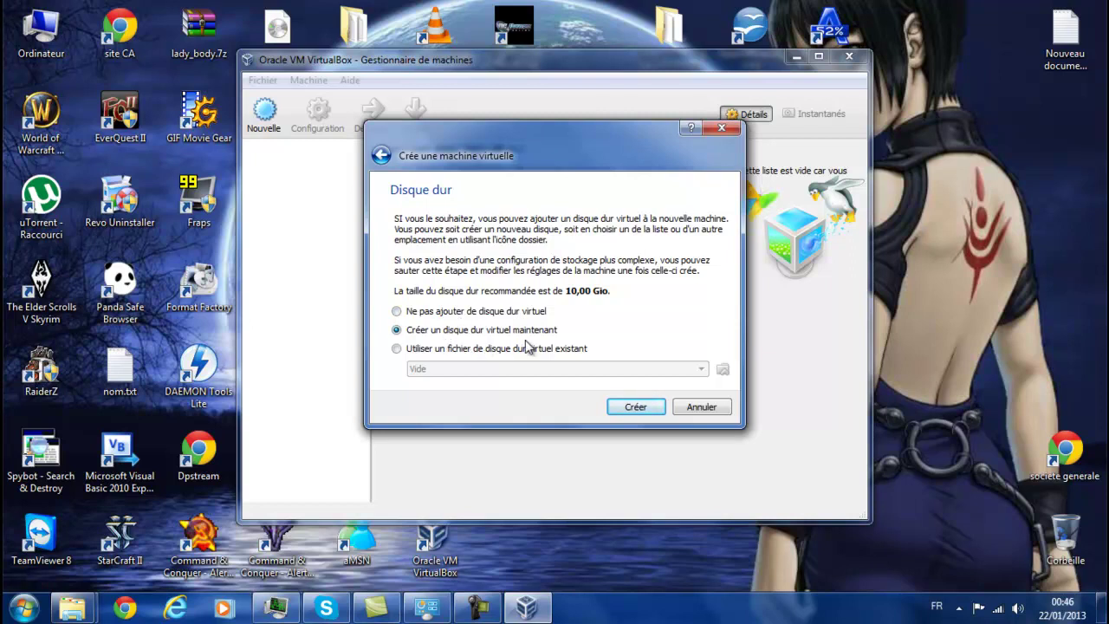
Step: Add a new dynamically allocated VDI hard disk to the machine and set its size to 20 GB
{"action": "left_click", "coordinate": [632, 407]}
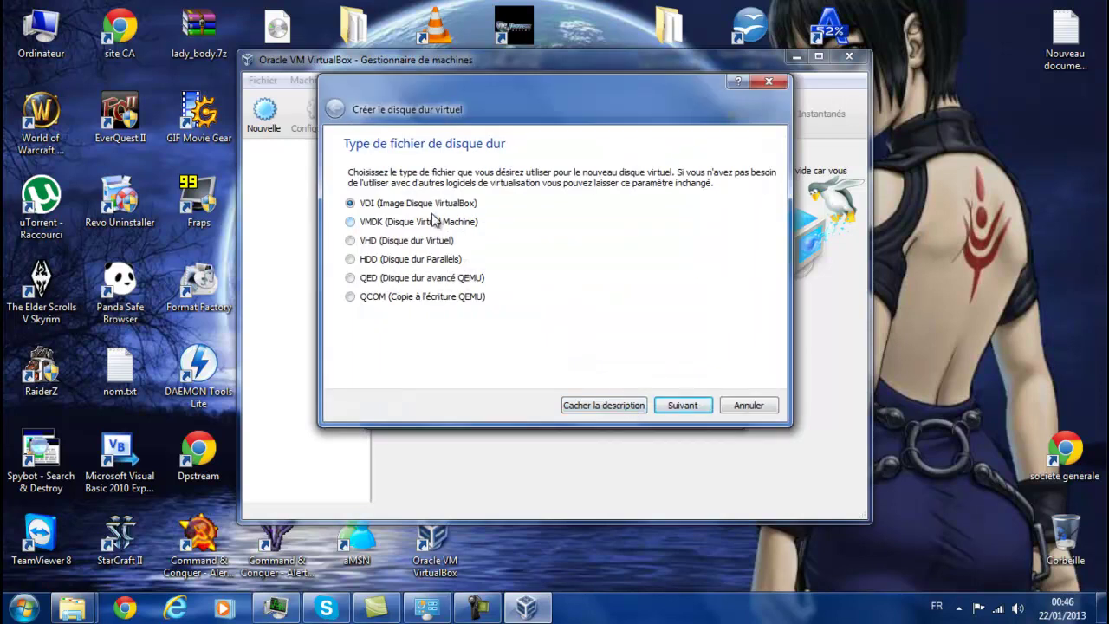
{"action": "left_click", "coordinate": [676, 407]}
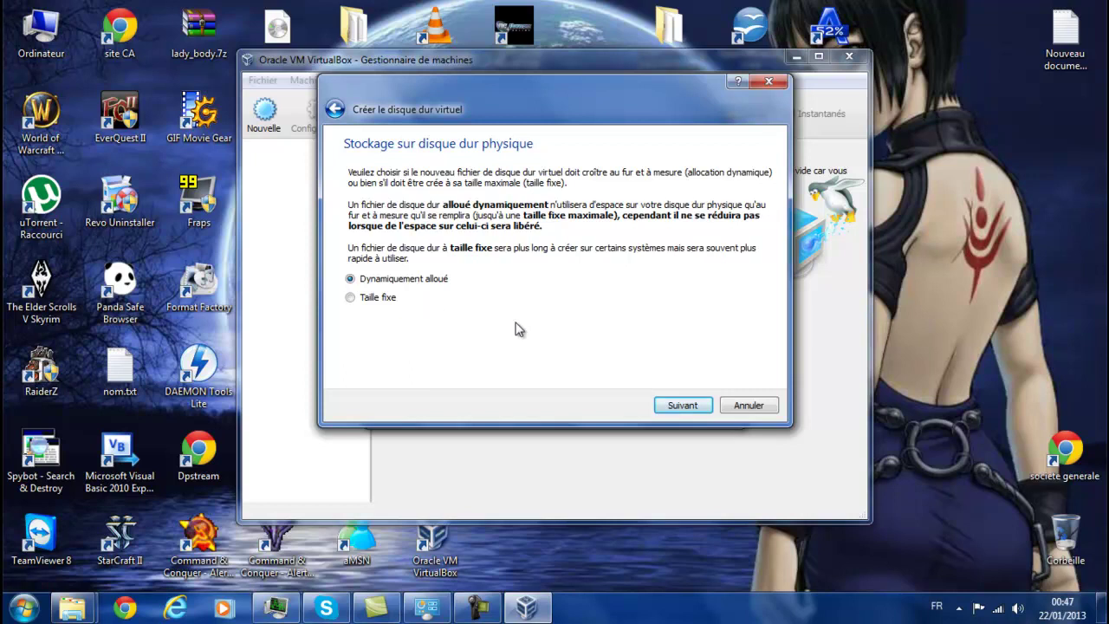
{"action": "left_click", "coordinate": [680, 406]}
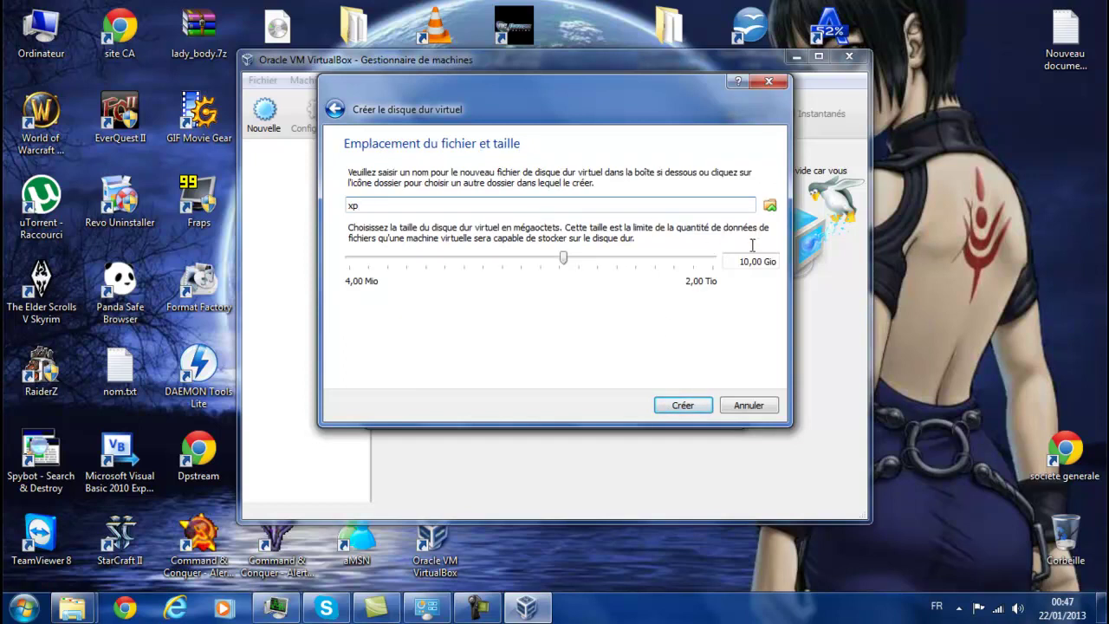
{"action": "left_click_drag", "start_coordinate": [748, 262], "coordinate": [742, 264]}
{"action": "type", "text": "20"}
{"action": "key", "text": "Return"}
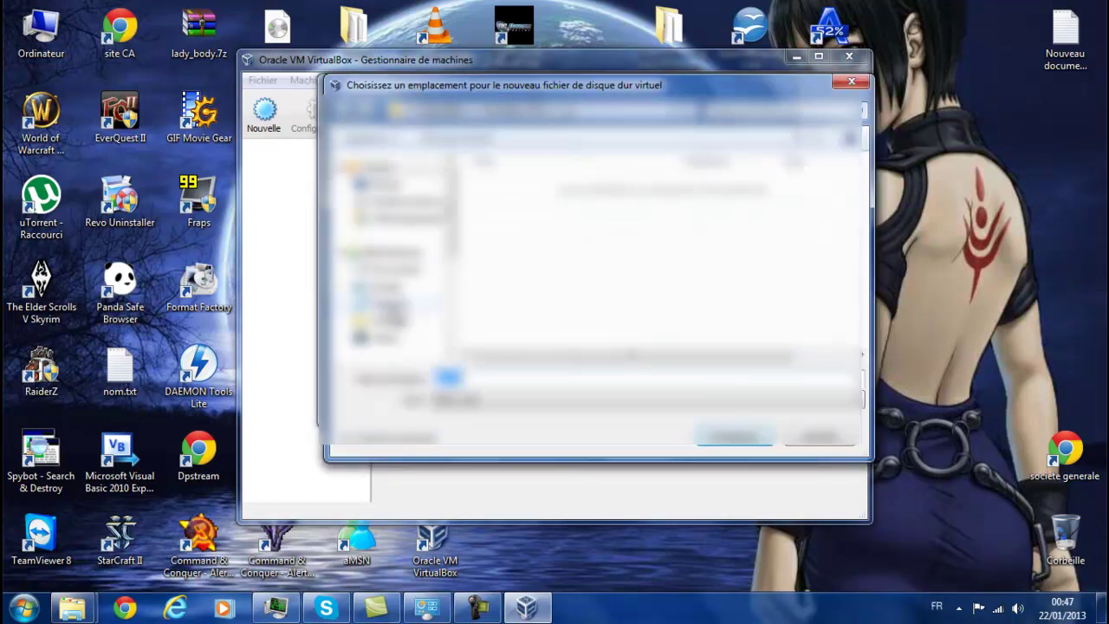
Step: Save the disk file as xp.vdi in D:\Programmes\Oracle\pc and create the virtual disk
{"action": "scroll", "coordinate": [454, 357], "scroll_direction": "down", "scroll_amount": 3}
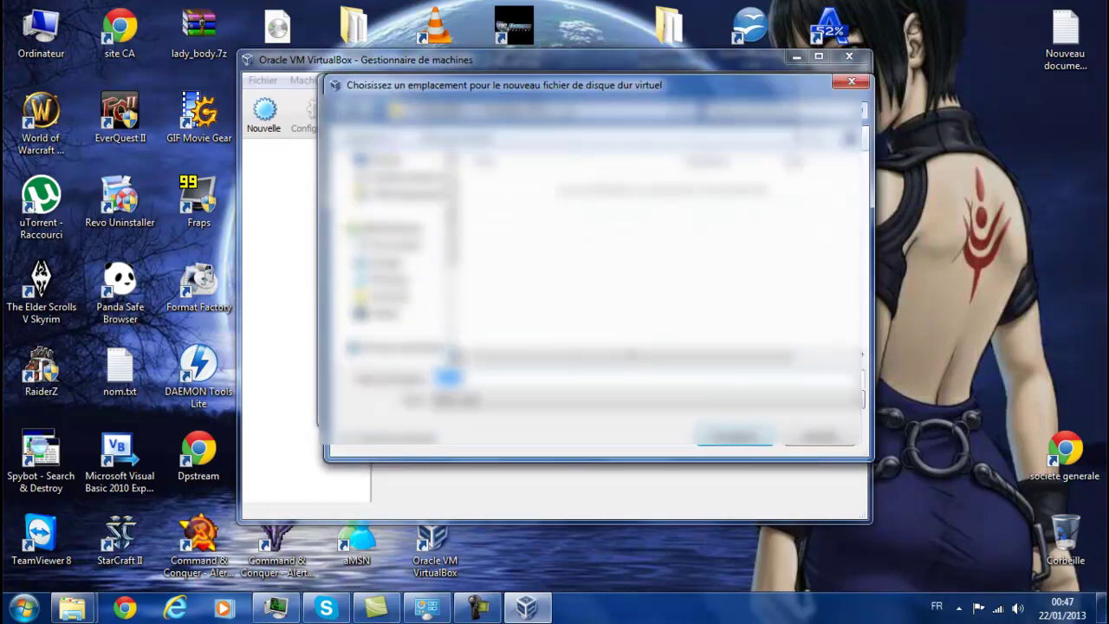
{"action": "scroll", "coordinate": [450, 355], "scroll_direction": "down", "scroll_amount": 3}
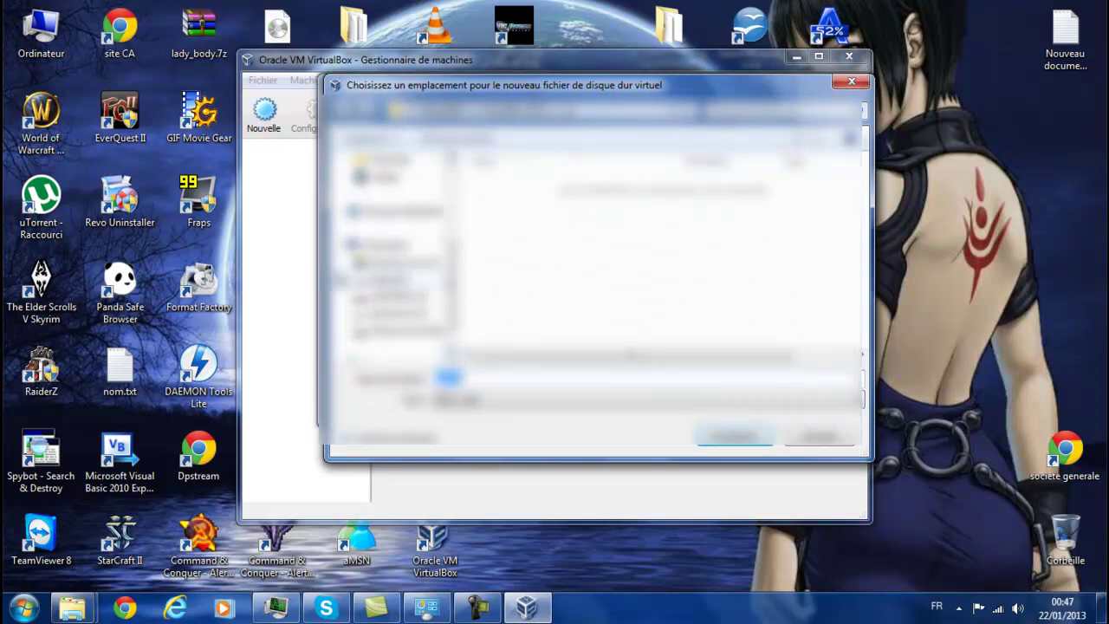
{"action": "left_click", "coordinate": [405, 288]}
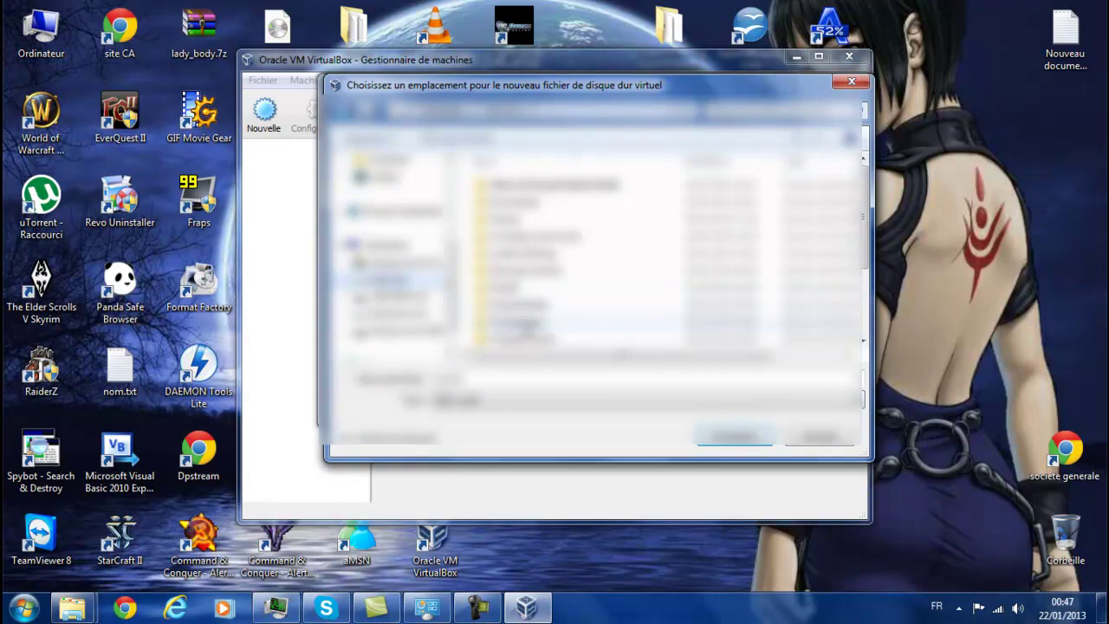
{"action": "left_click", "coordinate": [519, 322]}
{"action": "double_click", "coordinate": [518, 323]}
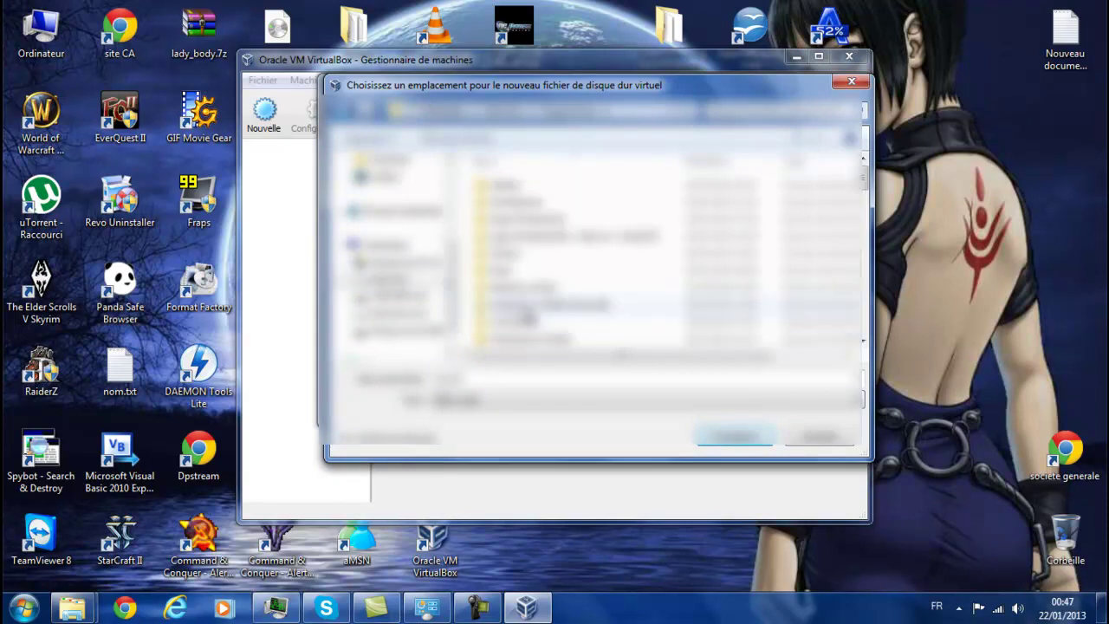
{"action": "left_click_drag", "start_coordinate": [864, 346], "coordinate": [864, 347]}
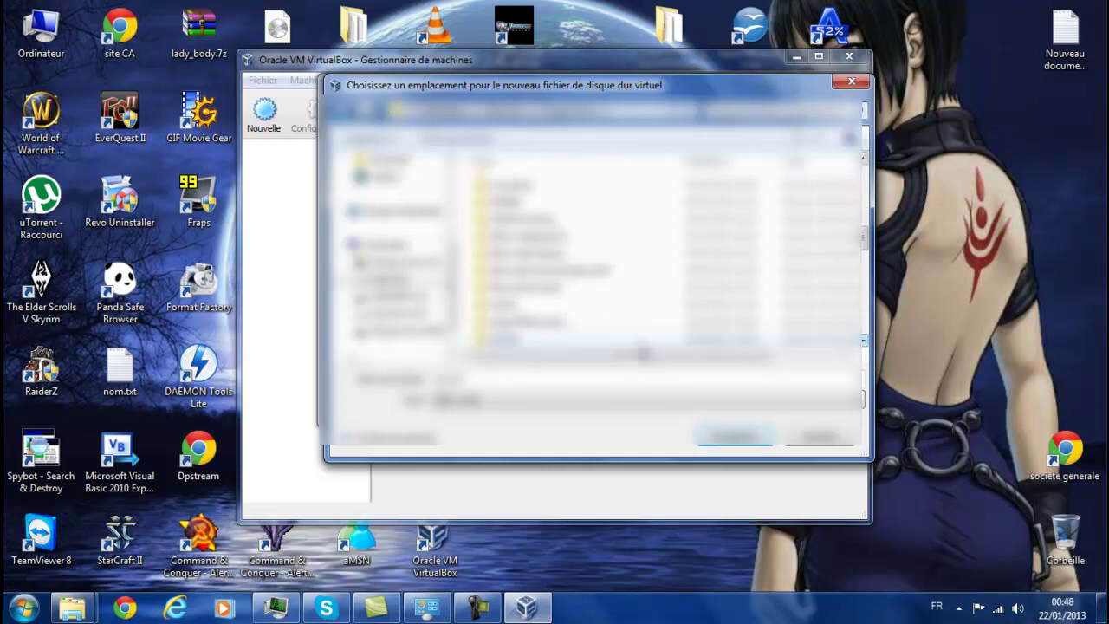
{"action": "double_click", "coordinate": [588, 344]}
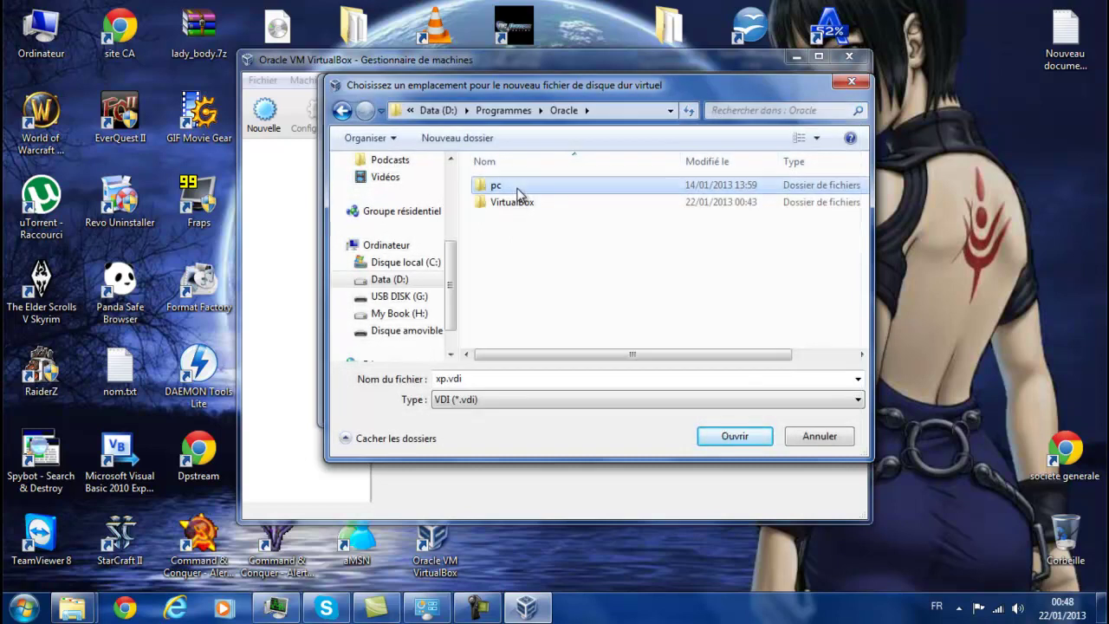
{"action": "double_click", "coordinate": [518, 190]}
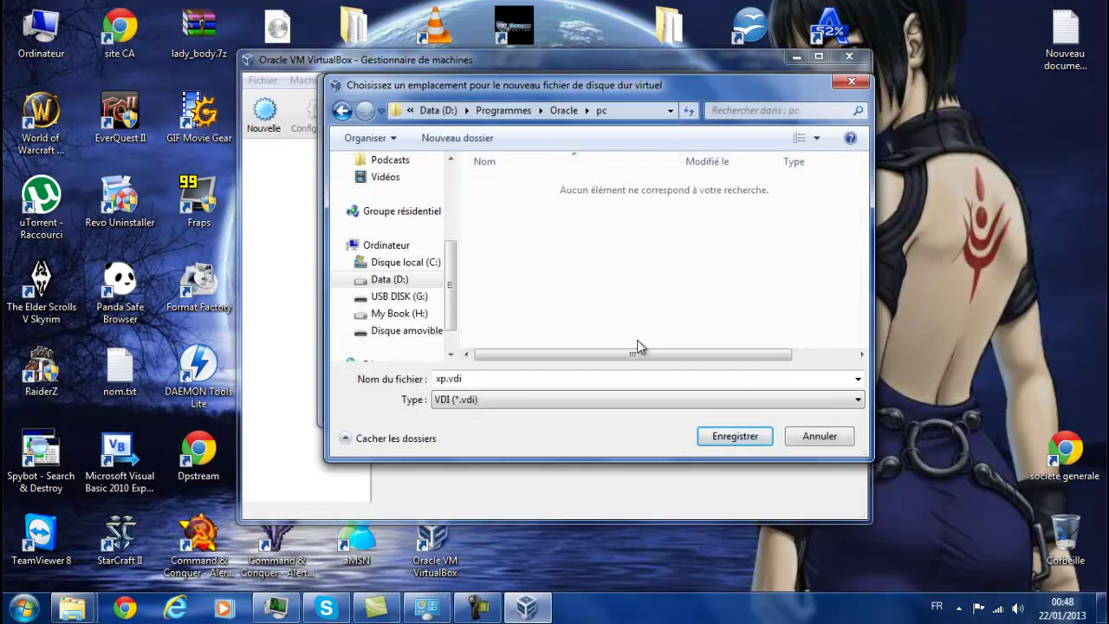
{"action": "left_click", "coordinate": [732, 437]}
{"action": "left_click", "coordinate": [682, 406]}
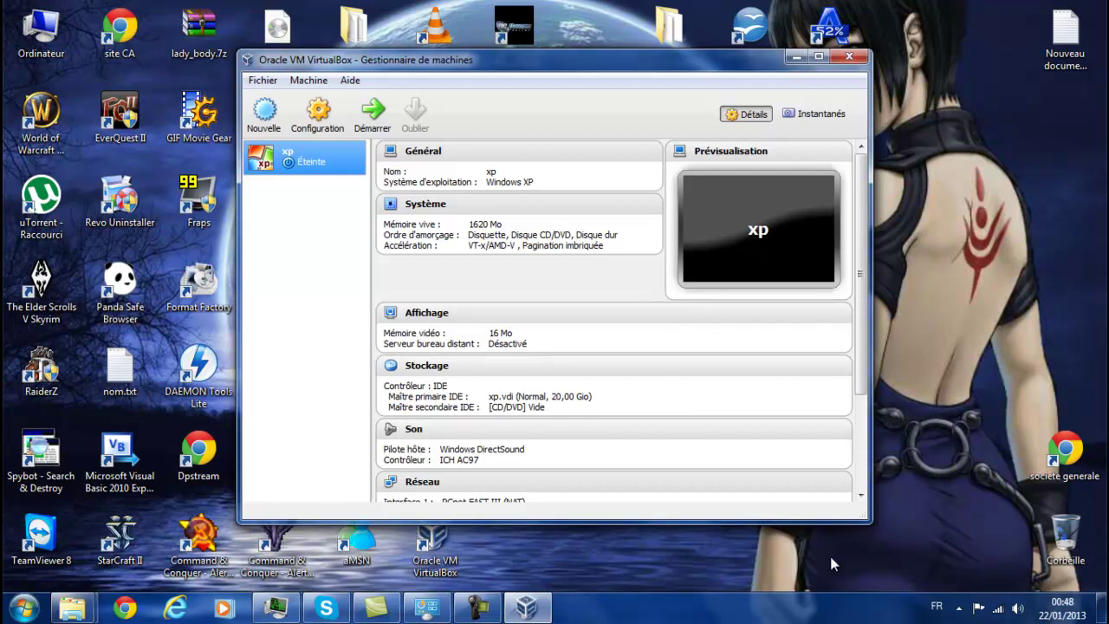
{"action": "left_click", "coordinate": [488, 613]}
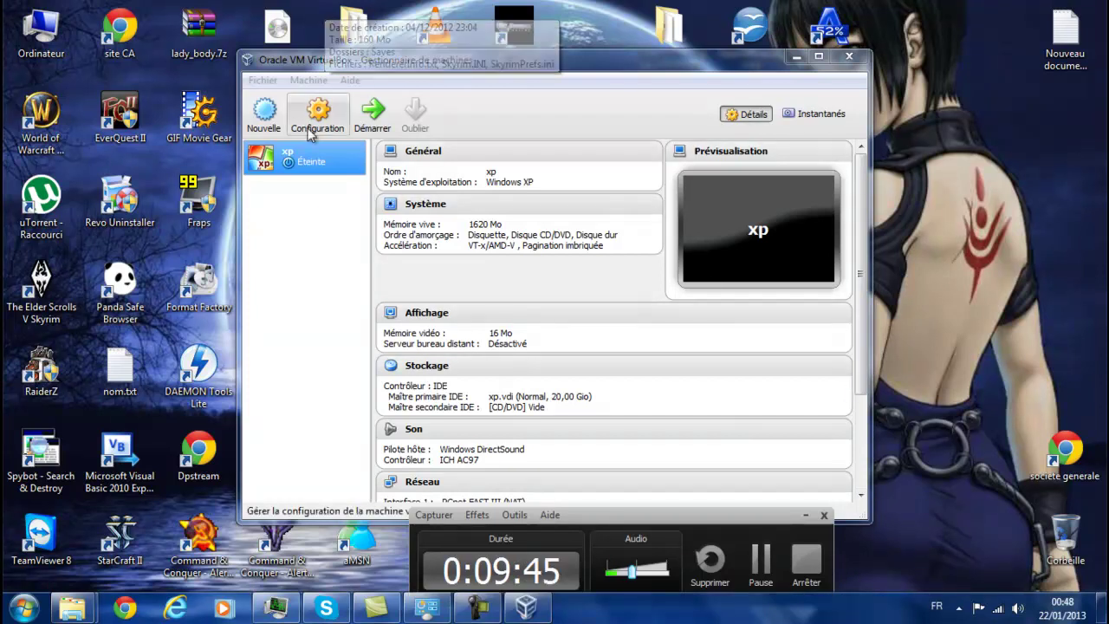
Step: Start the xp virtual machine and acknowledge the keyboard capture information
{"action": "double_click", "coordinate": [306, 158]}
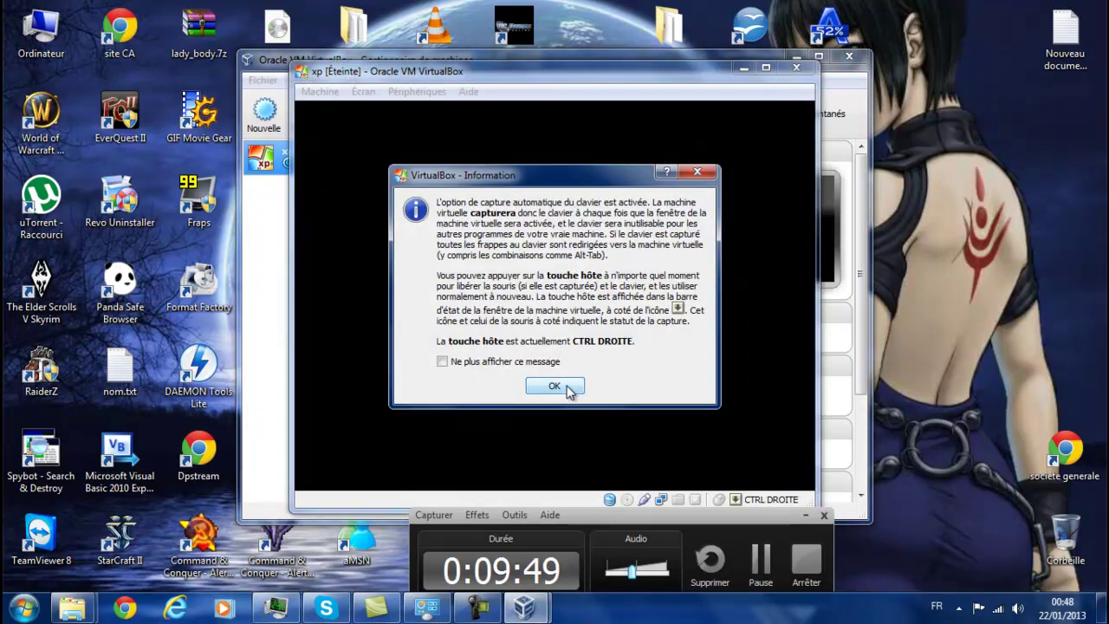
{"action": "left_click", "coordinate": [566, 387]}
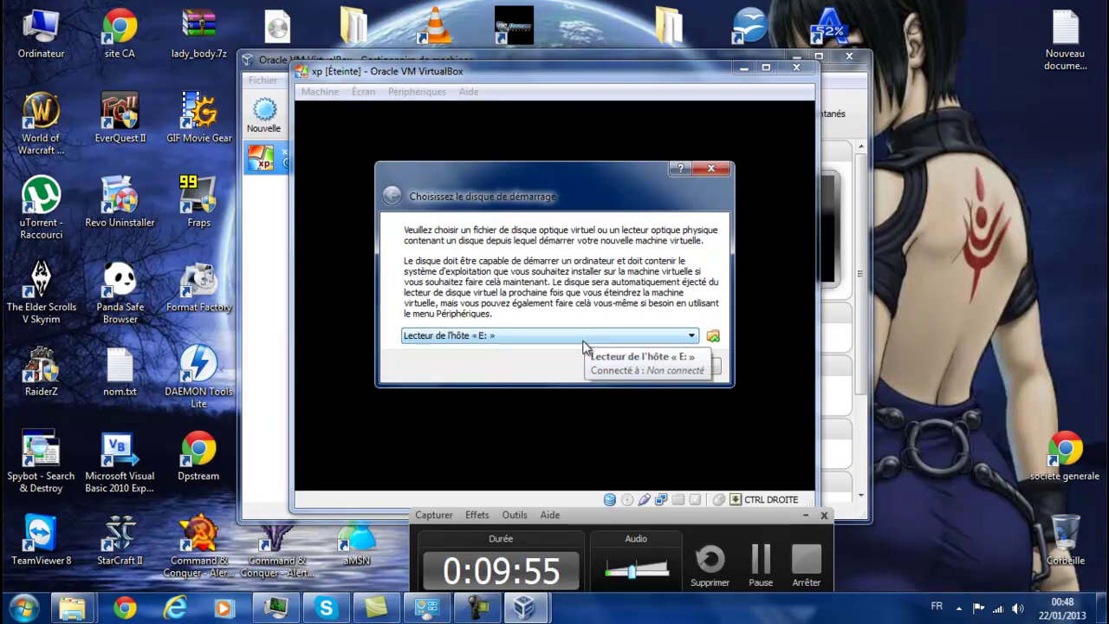
{"action": "left_click", "coordinate": [714, 337]}
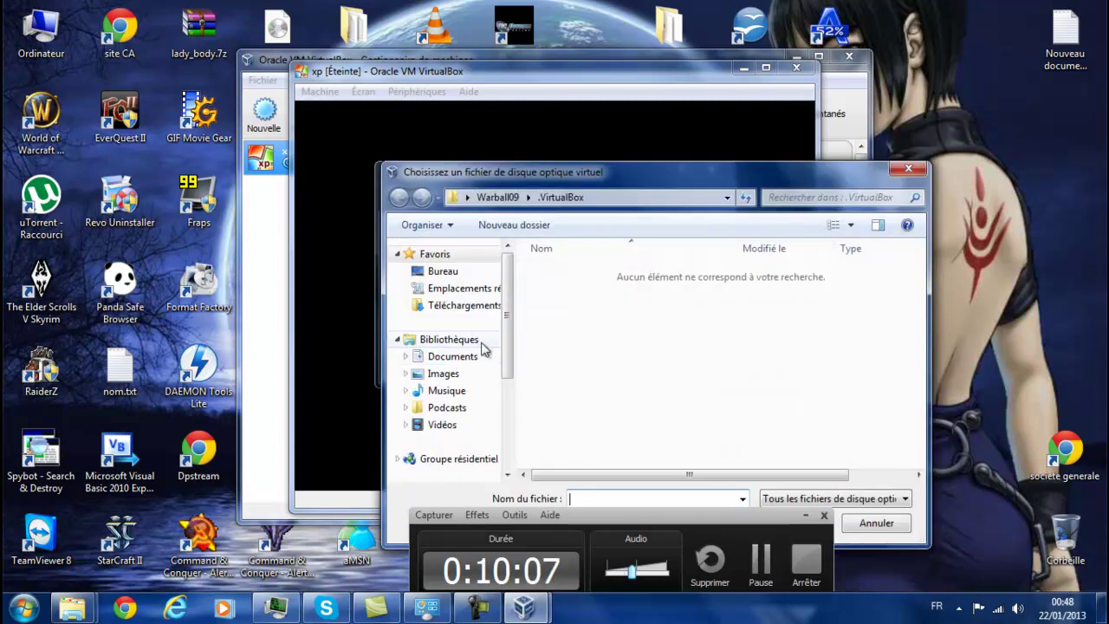
{"action": "left_click_drag", "start_coordinate": [509, 332], "coordinate": [504, 392]}
{"action": "left_click_drag", "start_coordinate": [500, 401], "coordinate": [500, 410]}
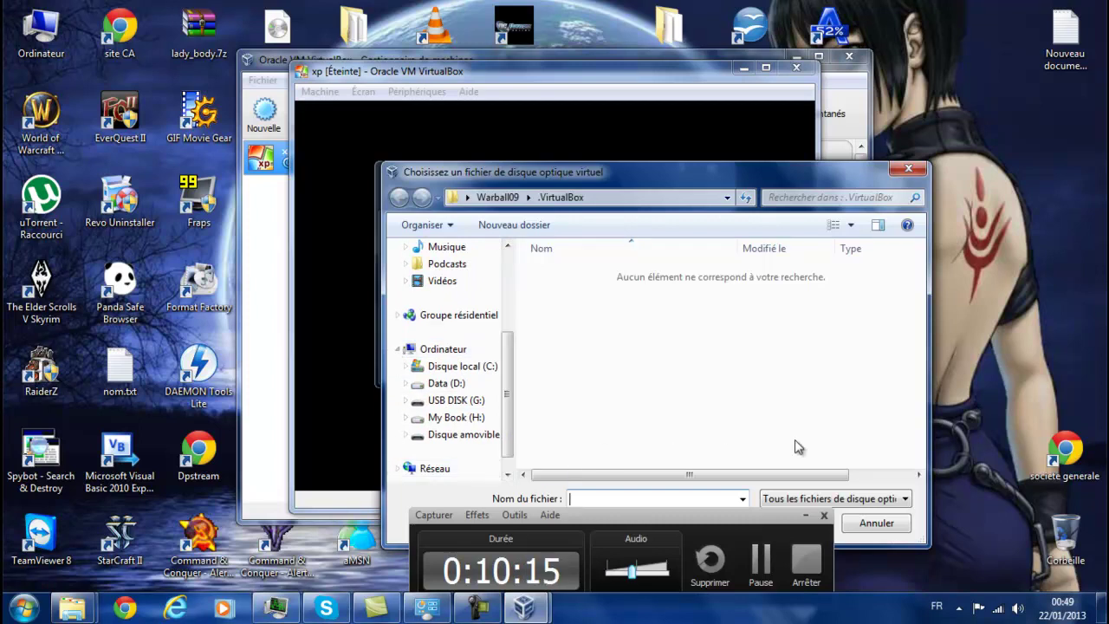
{"action": "left_click", "coordinate": [865, 527]}
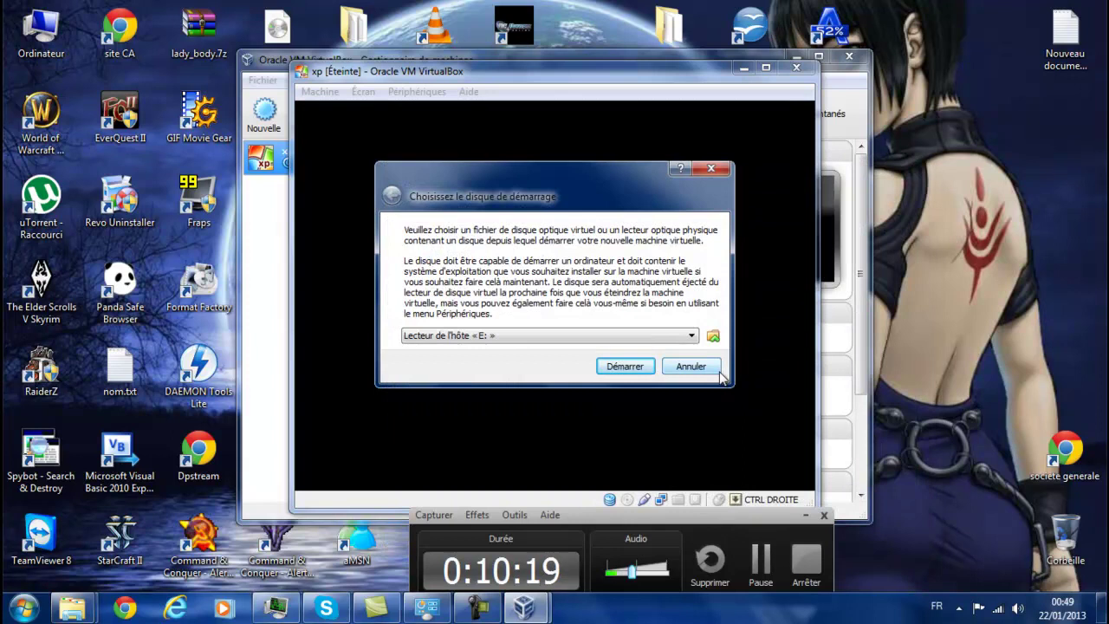